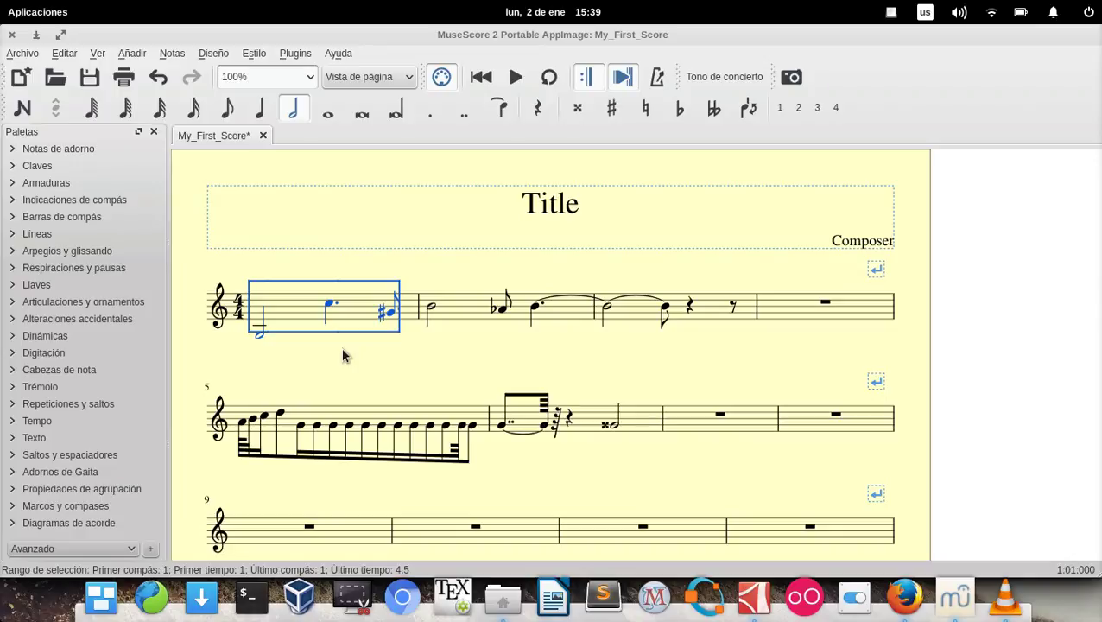
{"action": "left_click", "coordinate": [471, 309]}
{"action": "left_click", "coordinate": [627, 315]}
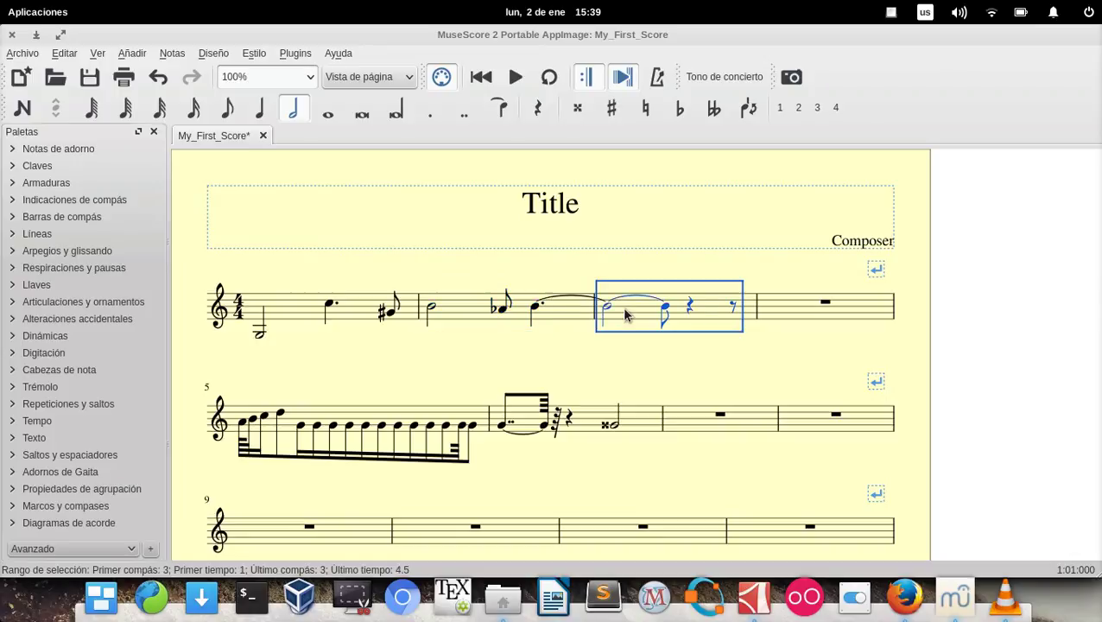
{"action": "left_click", "coordinate": [440, 414]}
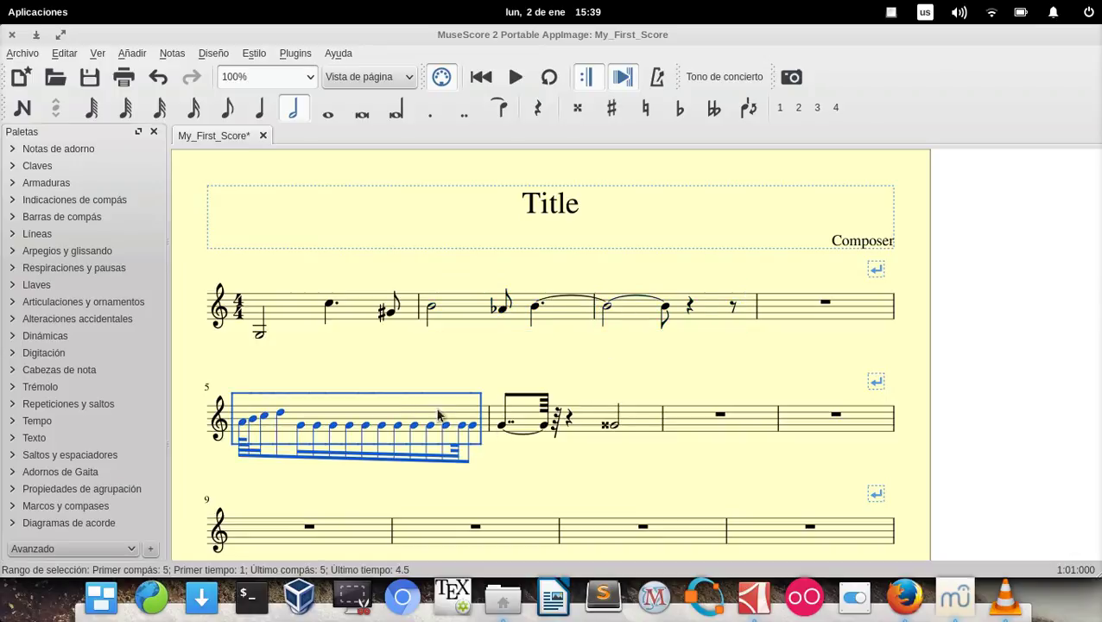
{"action": "left_click", "coordinate": [586, 417]}
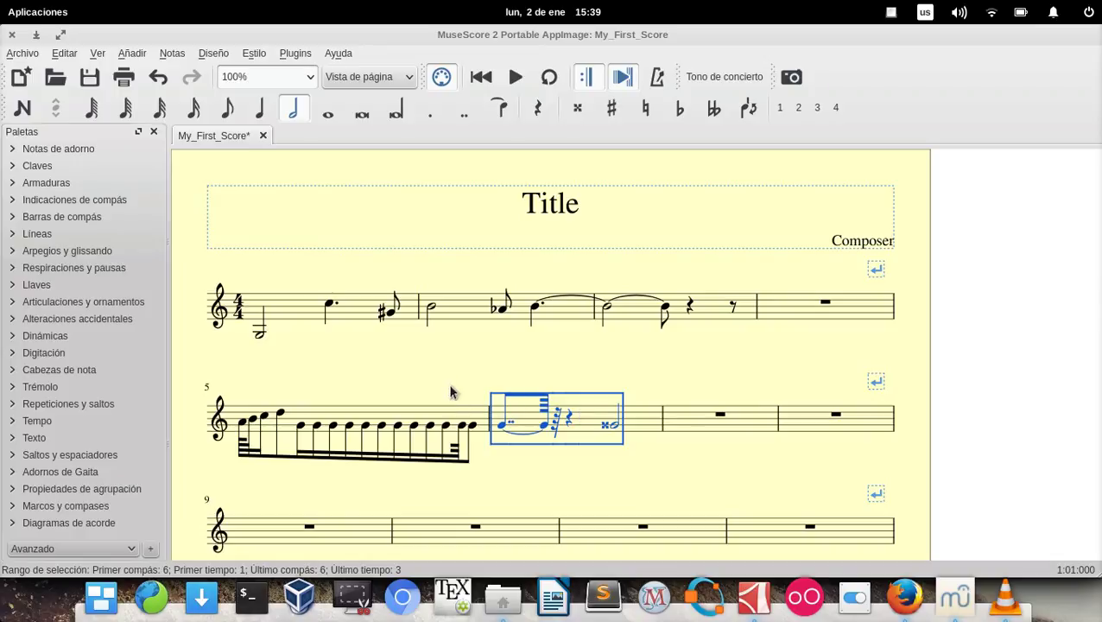
Try to save the score under the new name "Partitura de prueba" as a MuseScore file in the Partituras folder
{"action": "left_click", "coordinate": [20, 54]}
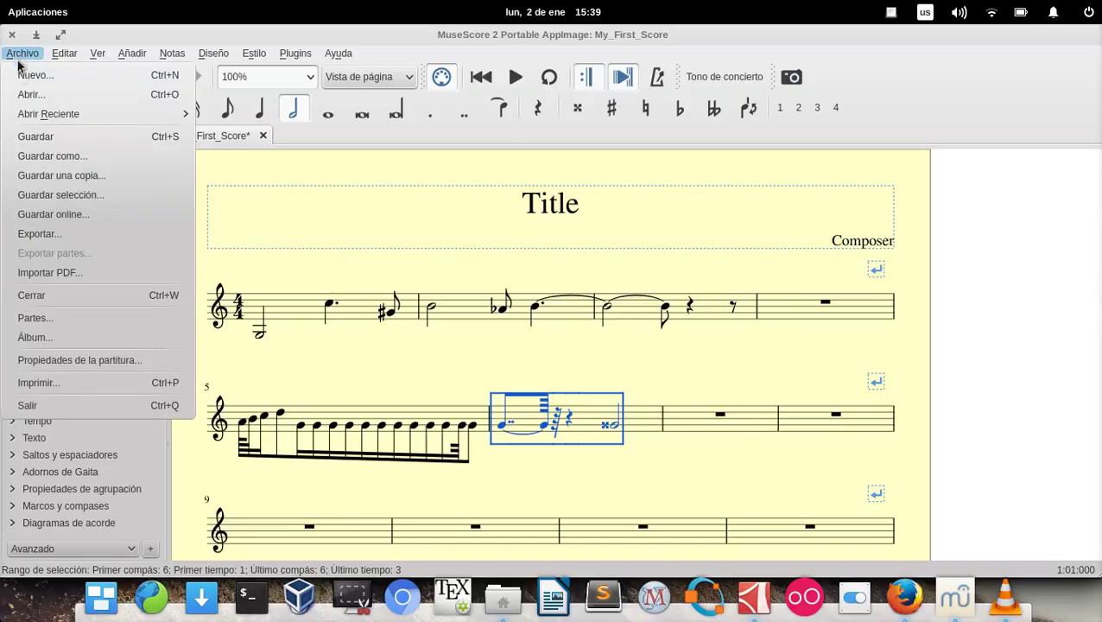
{"action": "left_click", "coordinate": [77, 157]}
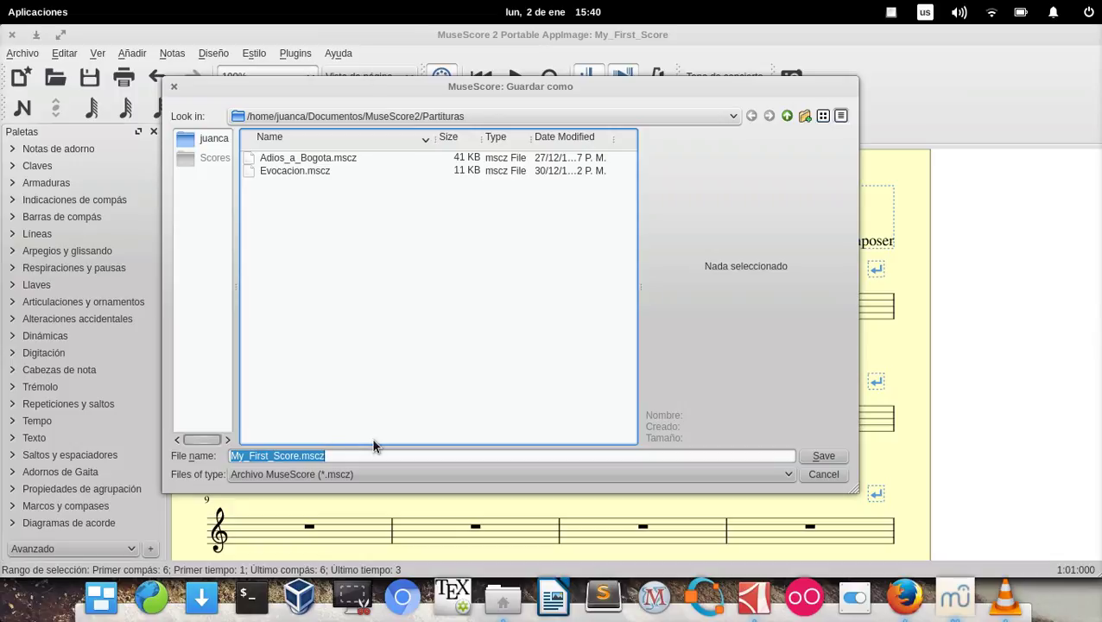
{"action": "key", "text": "BackSpace"}
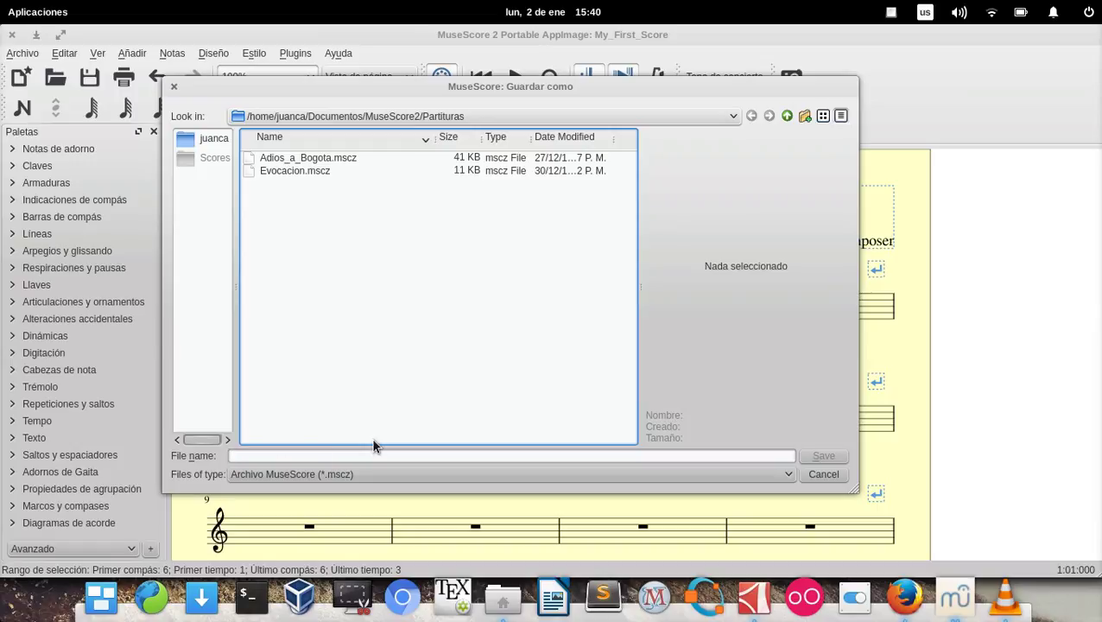
{"action": "type", "text": "Partitura d eprueba"}
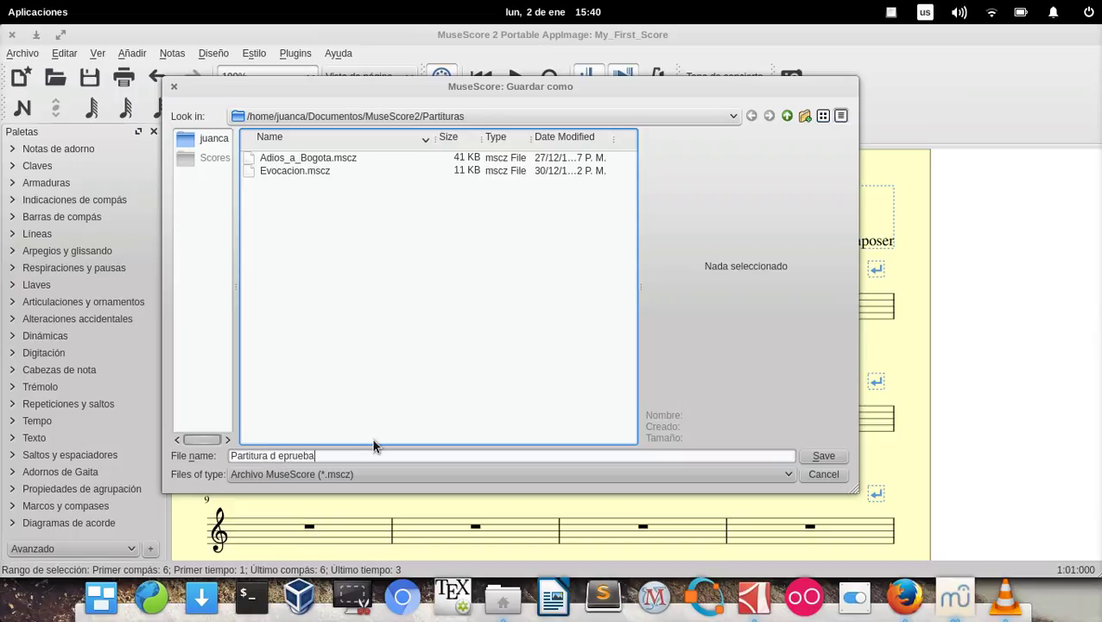
{"action": "key", "text": "BackSpace"}
{"action": "key", "text": "BackSpace"}
{"action": "key", "text": "BackSpace"}
{"action": "key", "text": "BackSpace"}
{"action": "key", "text": "BackSpace"}
{"action": "key", "text": "BackSpace"}
{"action": "key", "text": "BackSpace"}
{"action": "key", "text": "BackSpace"}
{"action": "type", "text": "e prueba"}
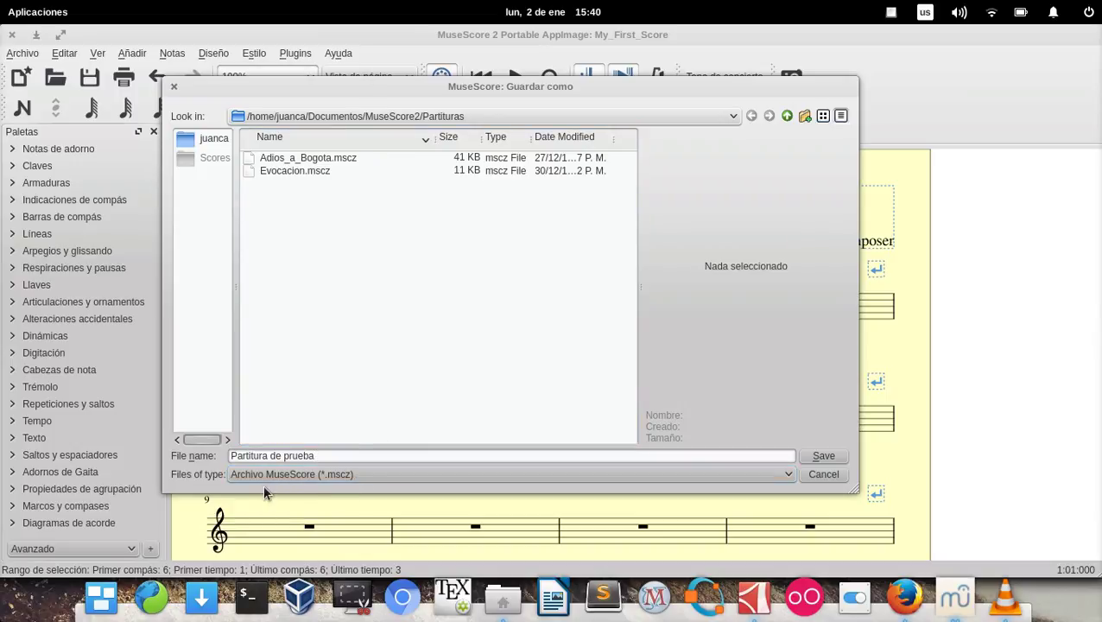
{"action": "left_click", "coordinate": [823, 455]}
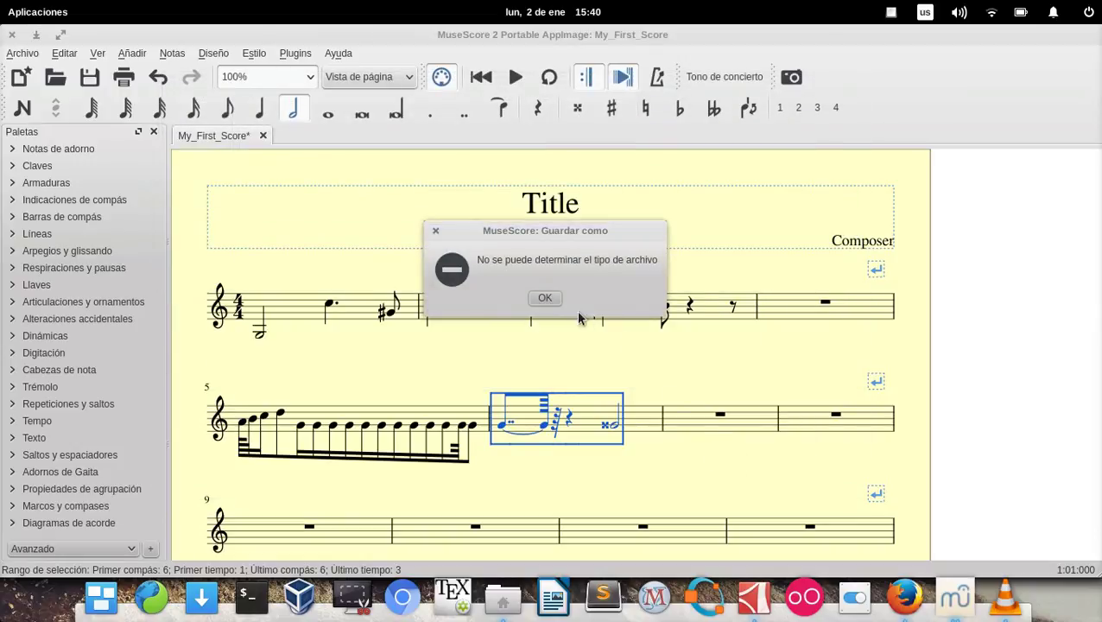
{"action": "left_click", "coordinate": [545, 298]}
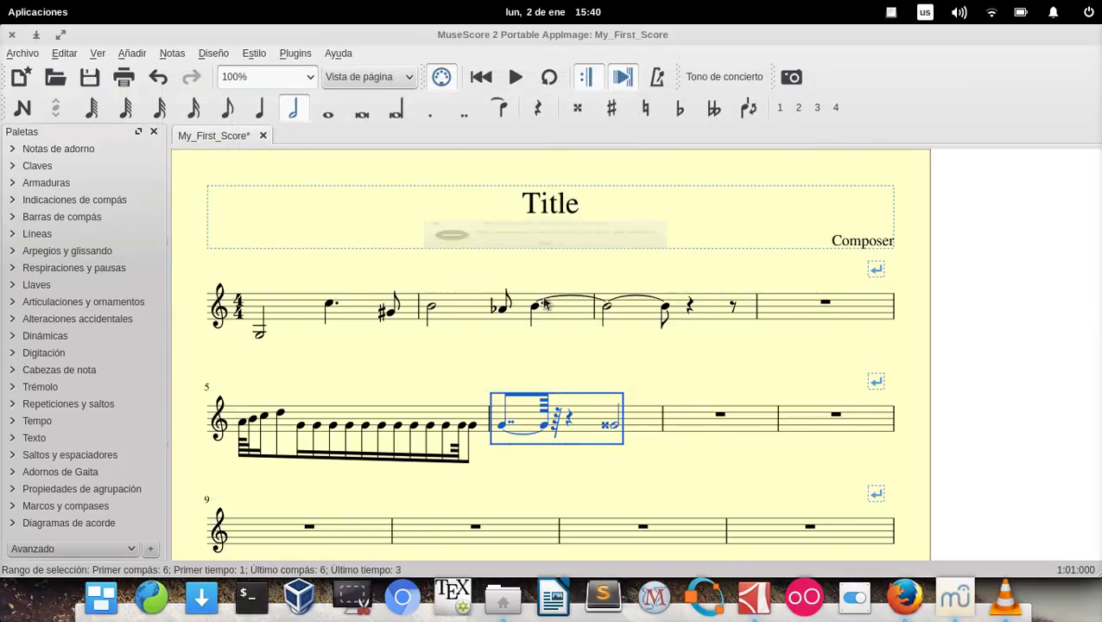
Save the score as Title.mscz in the Partituras folder
{"action": "left_click", "coordinate": [627, 473]}
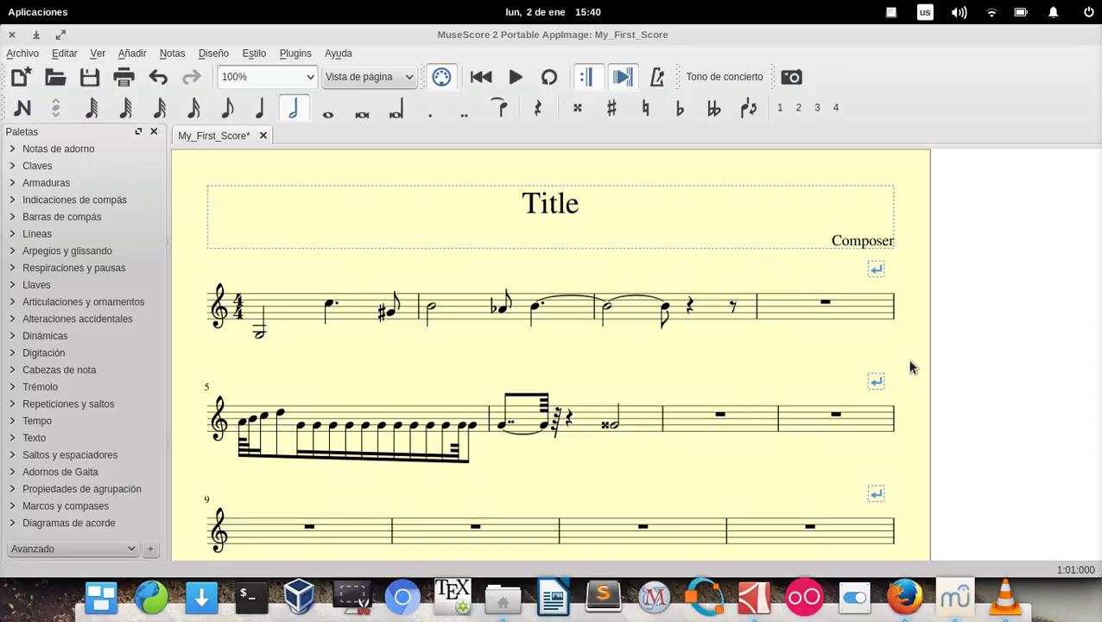
{"action": "mouse_move", "coordinate": [907, 403]}
{"action": "left_mouse_down"}
{"action": "mouse_move", "coordinate": [914, 359]}
{"action": "mouse_move", "coordinate": [913, 418]}
{"action": "mouse_move", "coordinate": [896, 418]}
{"action": "left_mouse_up"}
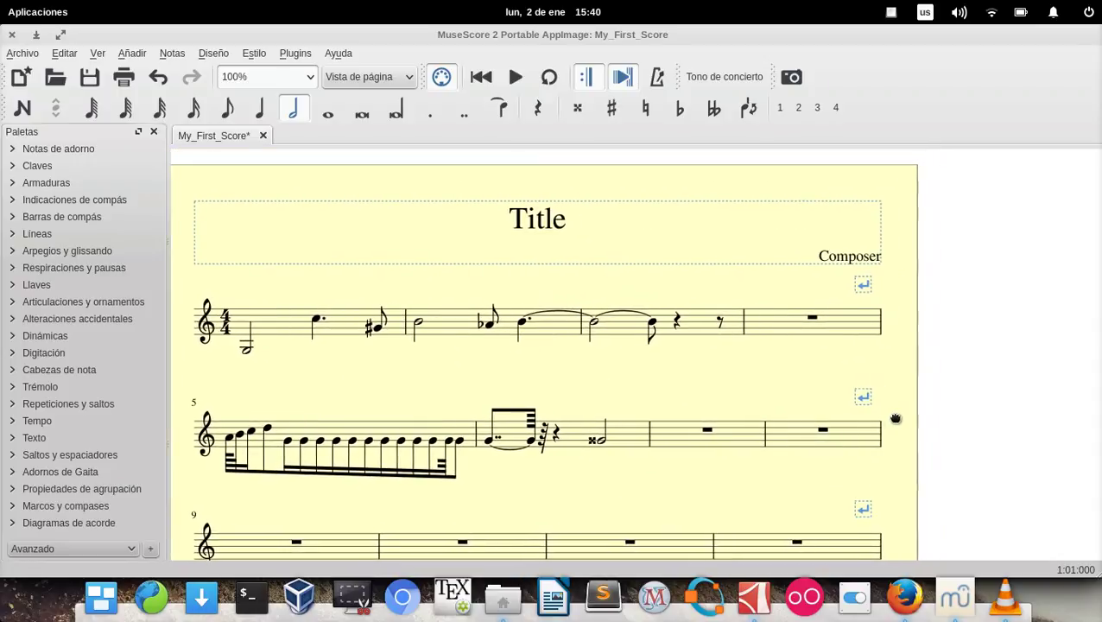
{"action": "left_click", "coordinate": [23, 54]}
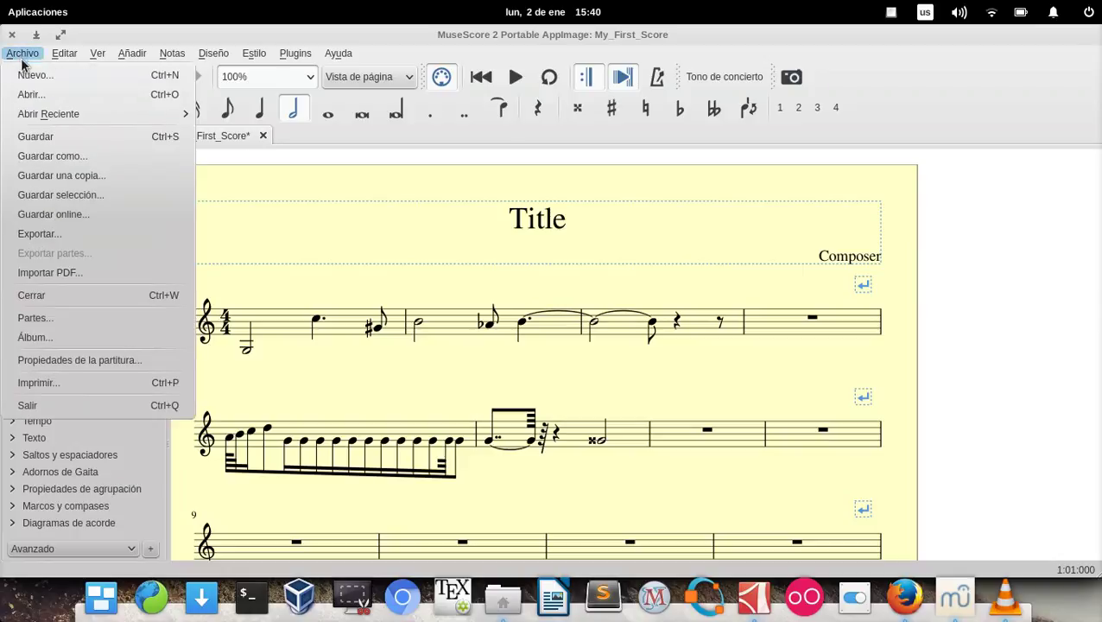
{"action": "left_click", "coordinate": [65, 126]}
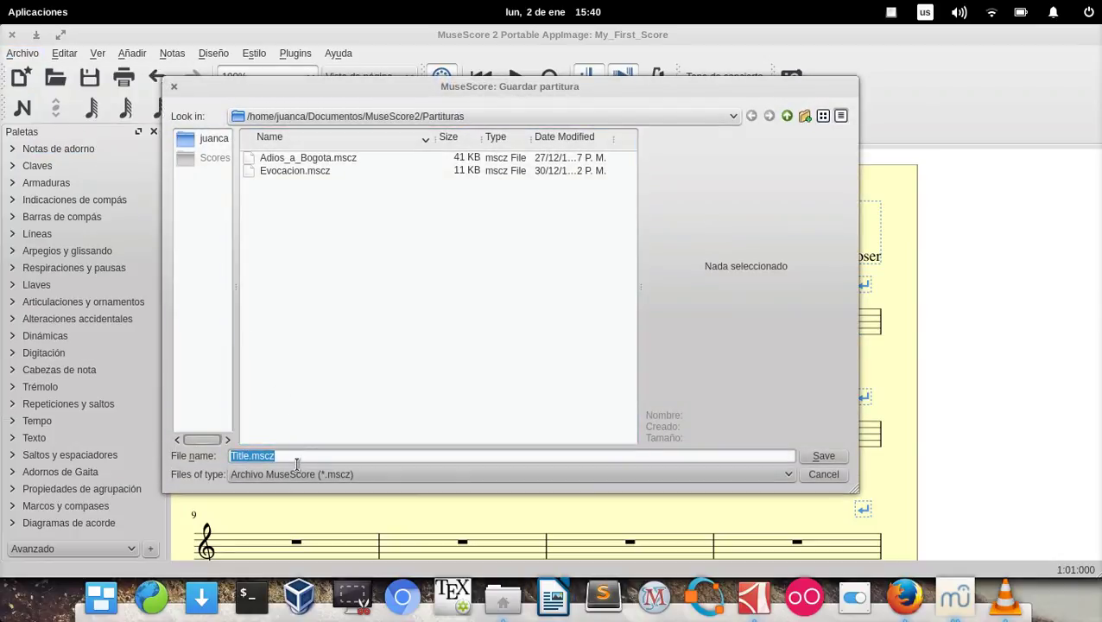
{"action": "mouse_move", "coordinate": [348, 83]}
{"action": "left_mouse_down"}
{"action": "mouse_move", "coordinate": [403, 312]}
{"action": "mouse_move", "coordinate": [405, 214]}
{"action": "mouse_move", "coordinate": [346, 56]}
{"action": "mouse_move", "coordinate": [347, 84]}
{"action": "left_mouse_up"}
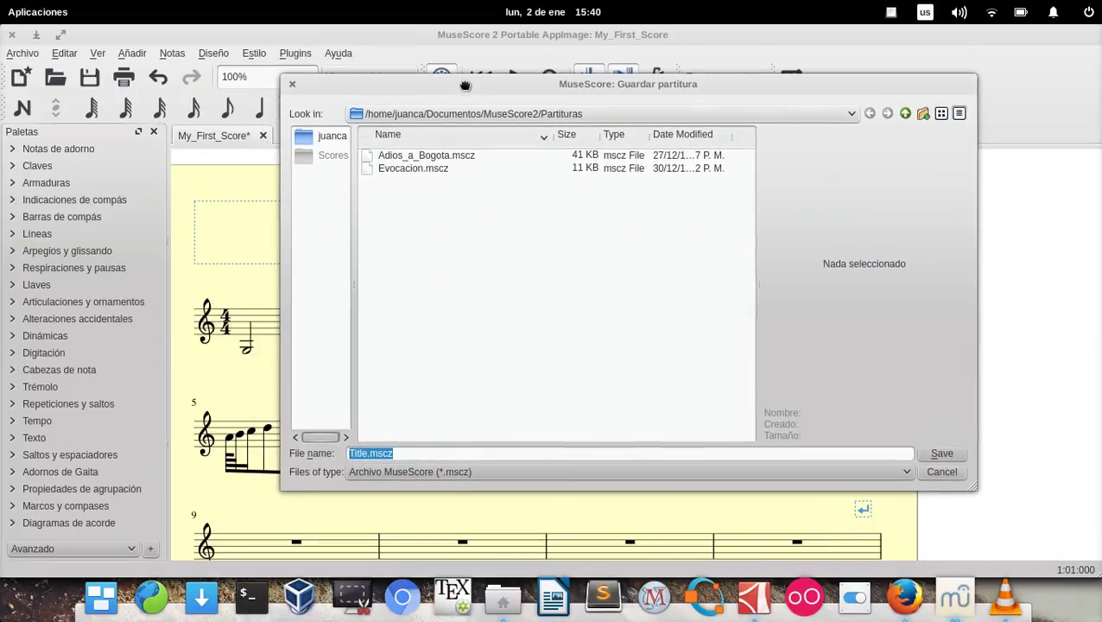
{"action": "left_click", "coordinate": [402, 452]}
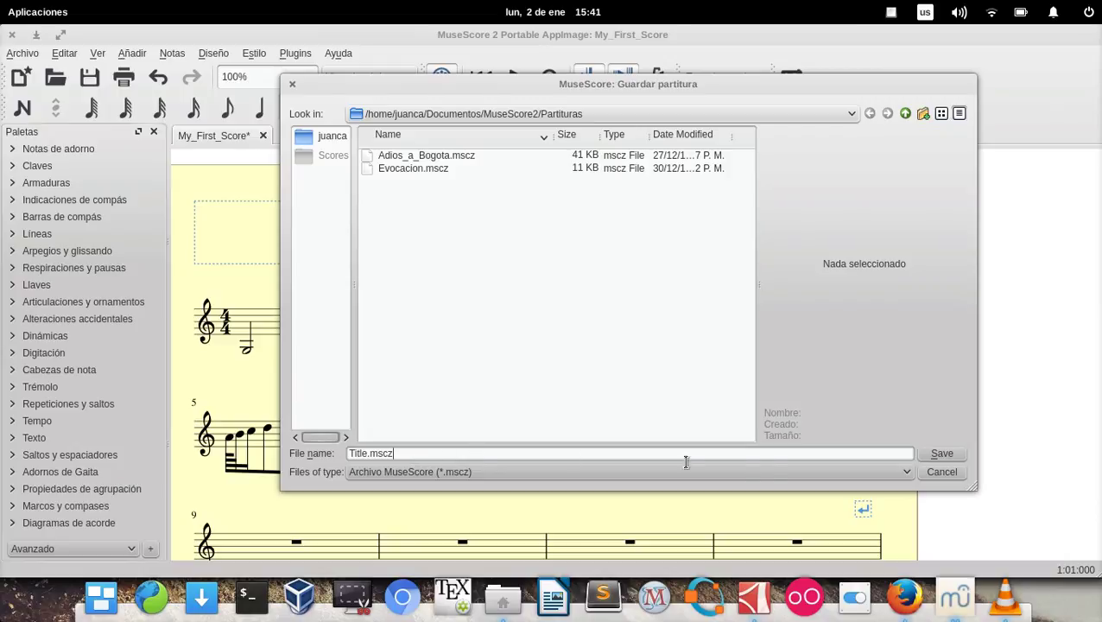
{"action": "left_click", "coordinate": [947, 455]}
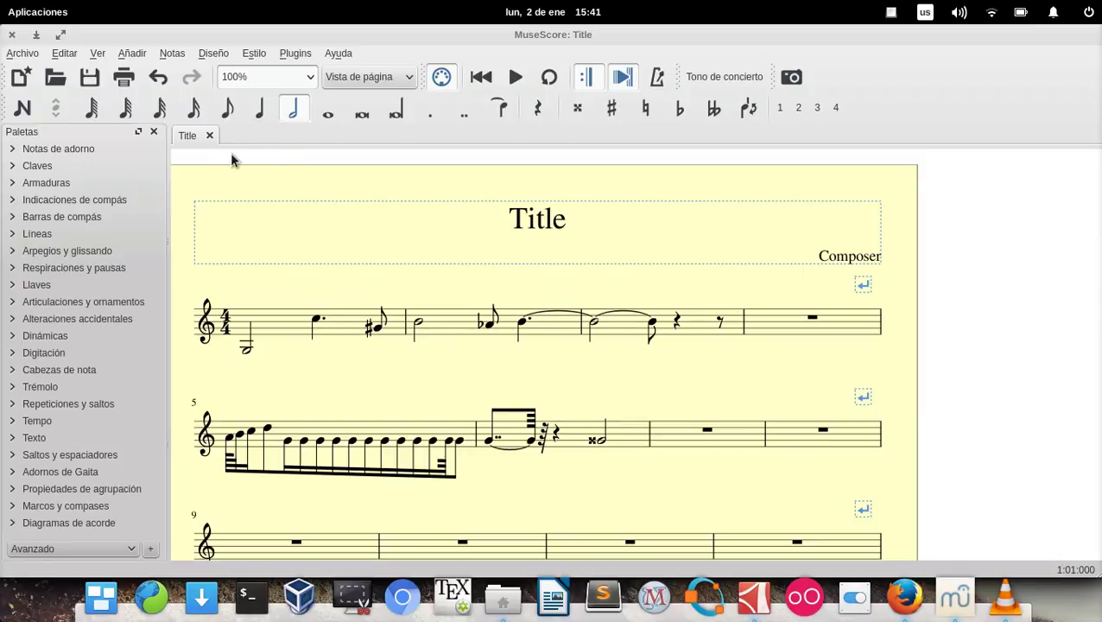
Start creating a new score and give it the title "Partitura de prueba"
{"action": "left_click", "coordinate": [15, 54]}
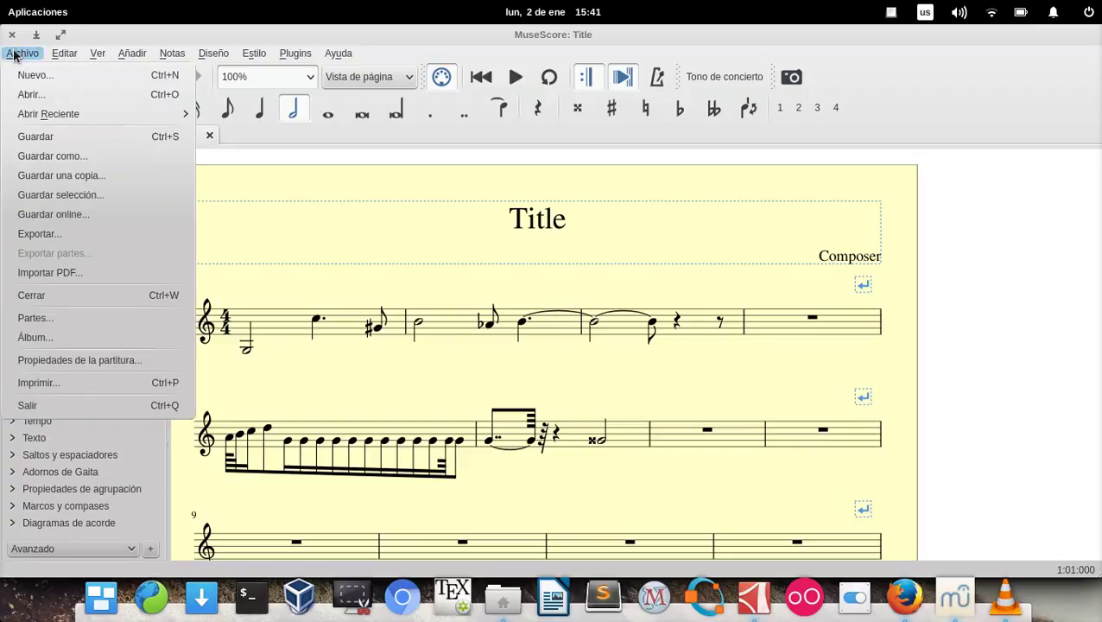
{"action": "left_click", "coordinate": [61, 76]}
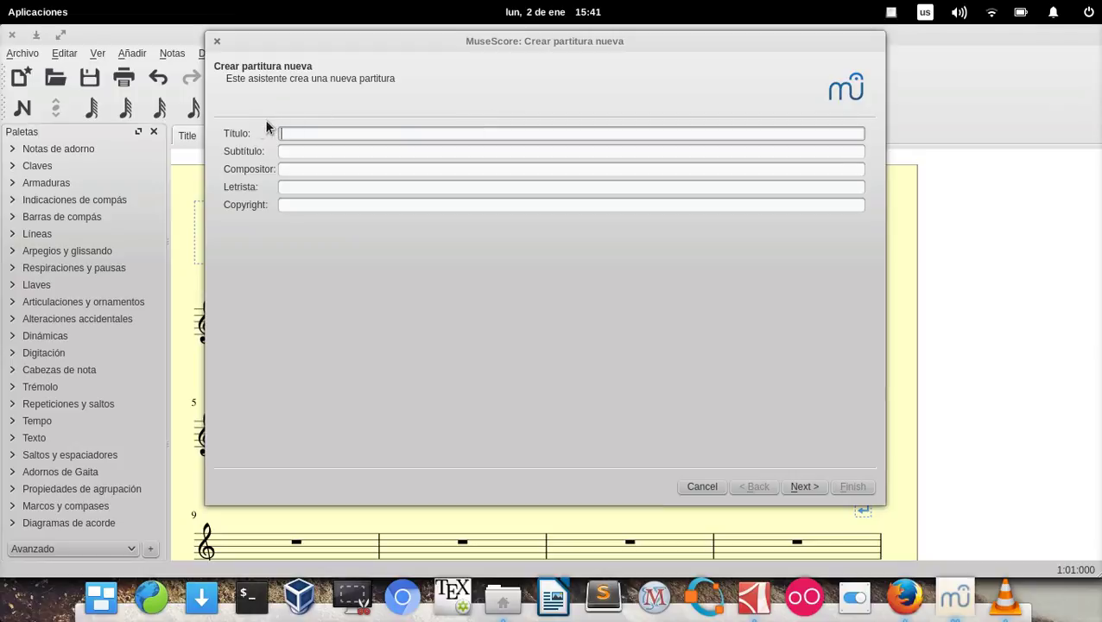
{"action": "left_click", "coordinate": [285, 166]}
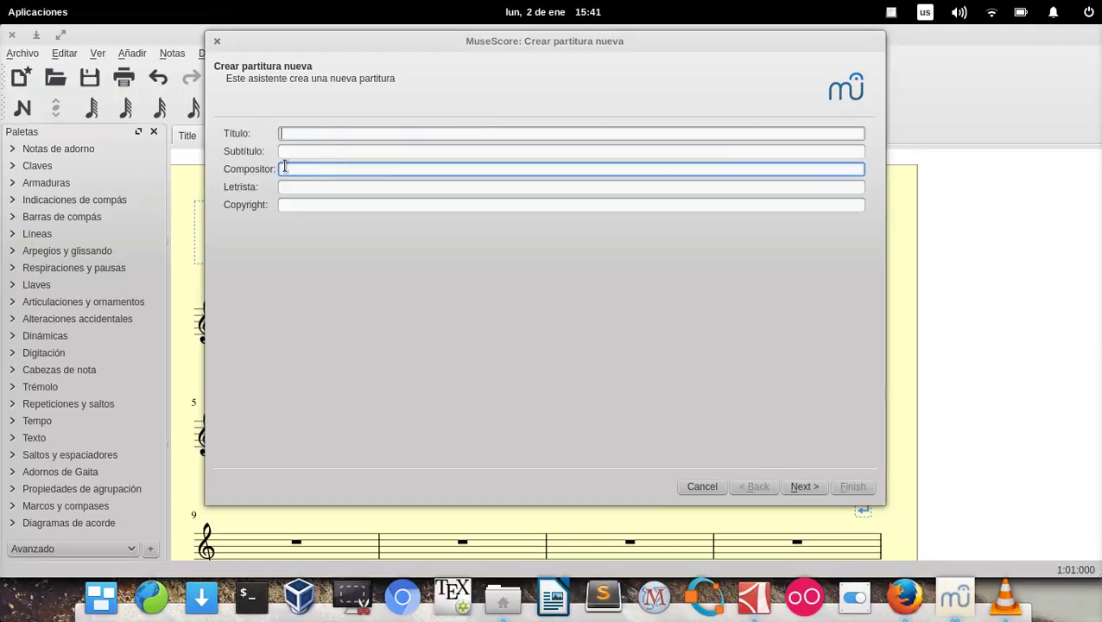
{"action": "left_click", "coordinate": [285, 187]}
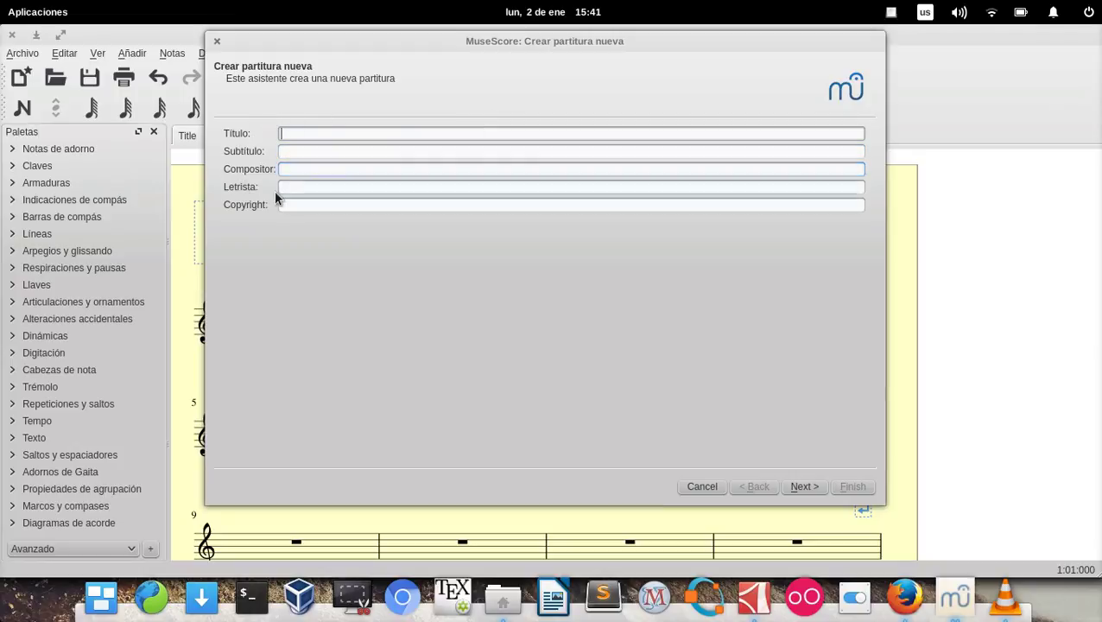
{"action": "left_click", "coordinate": [283, 206]}
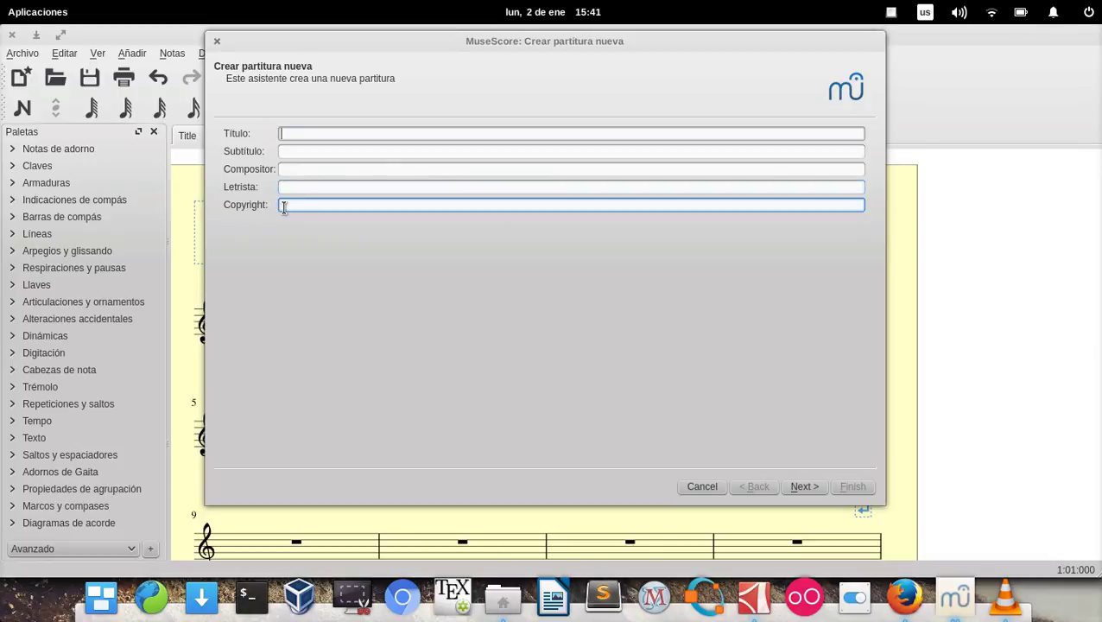
{"action": "left_click", "coordinate": [291, 146]}
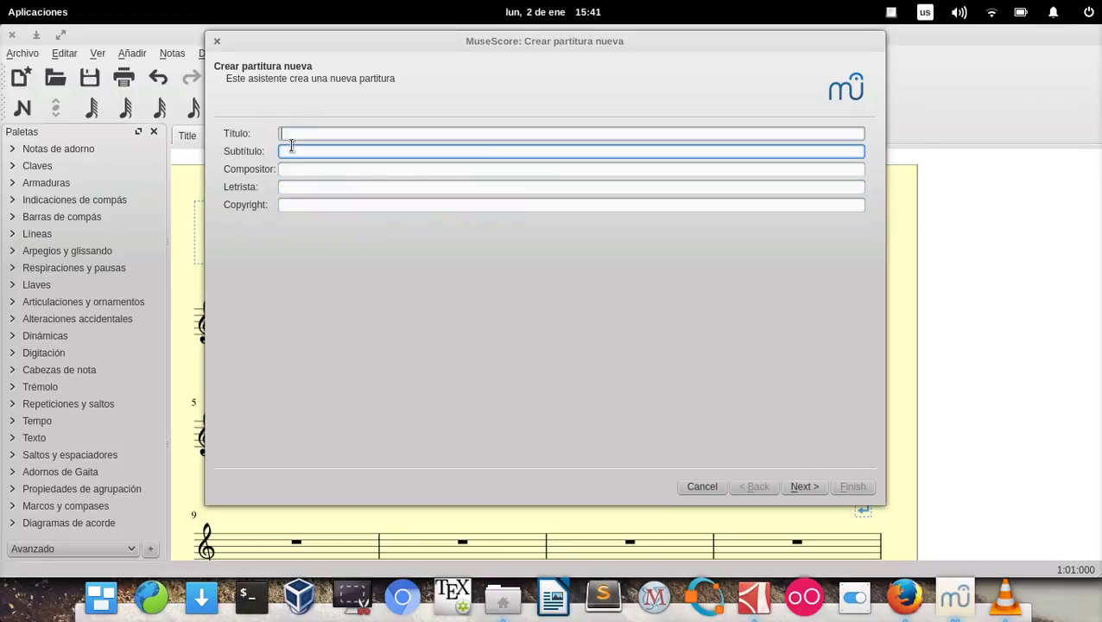
{"action": "left_click", "coordinate": [294, 132]}
{"action": "type", "text": "Pa"}
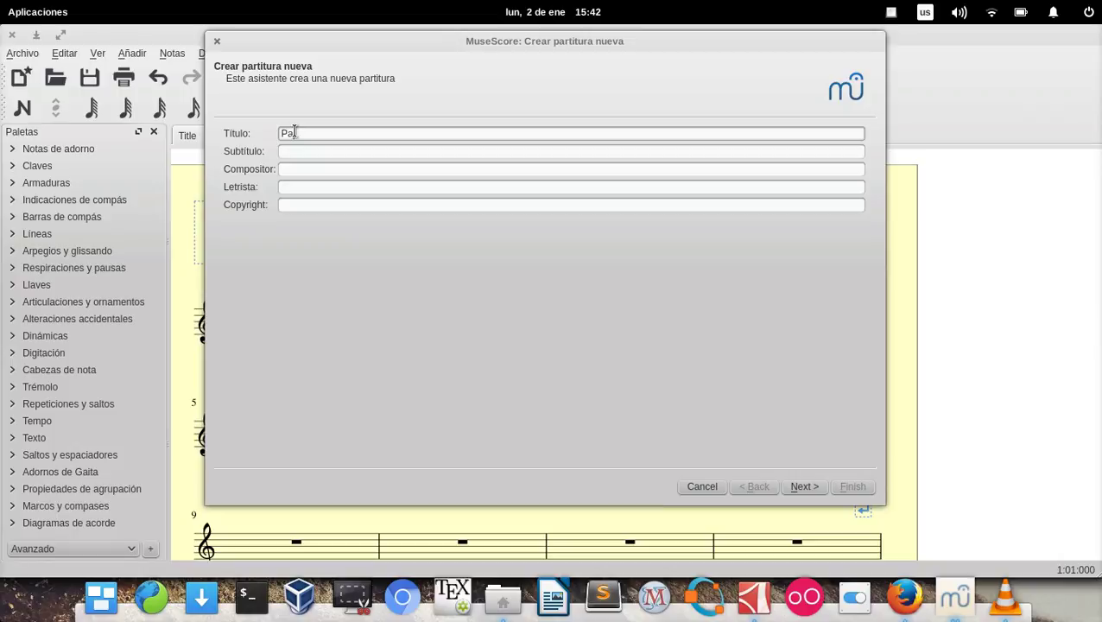
{"action": "type", "text": "rtitura de prueba"}
Set the new score's subtitle to "Estudio"
{"action": "left_click", "coordinate": [312, 153]}
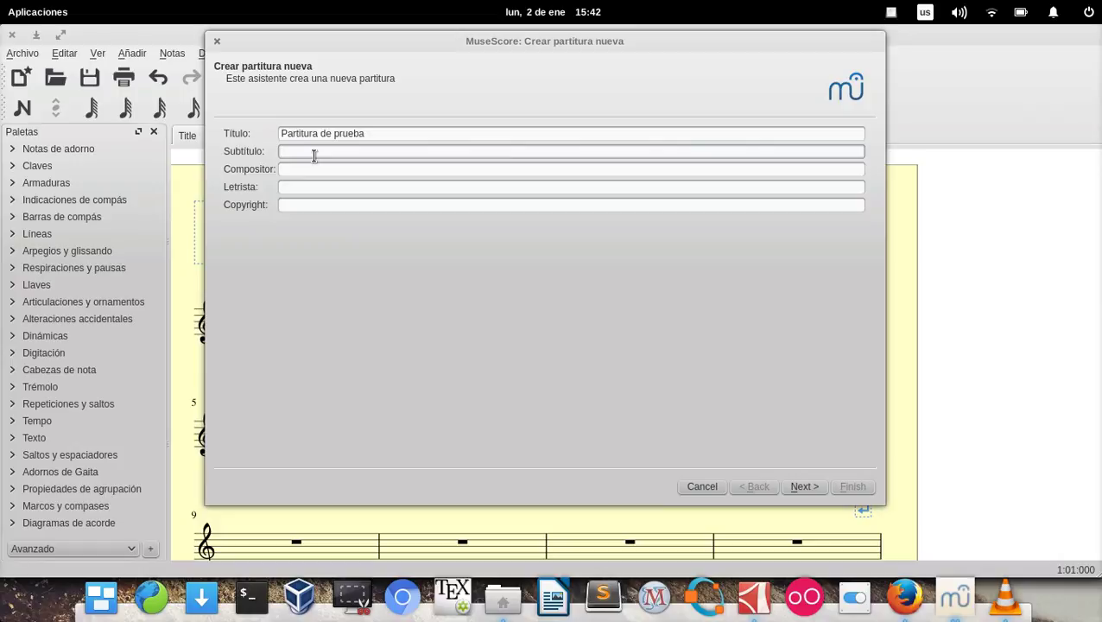
{"action": "left_click", "coordinate": [323, 169]}
{"action": "left_click", "coordinate": [310, 152]}
{"action": "type", "text": "Estudio"}
Enter the author's full name as both composer and lyricist of the new score
{"action": "left_click", "coordinate": [333, 166]}
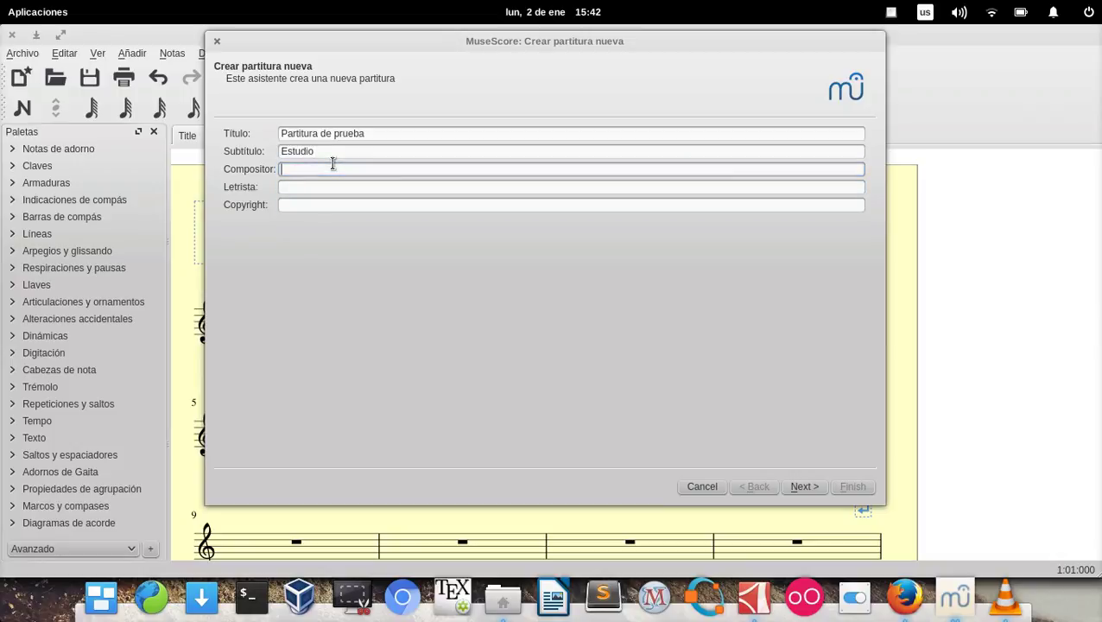
{"action": "type", "text": "Juan Carlos Moreno"}
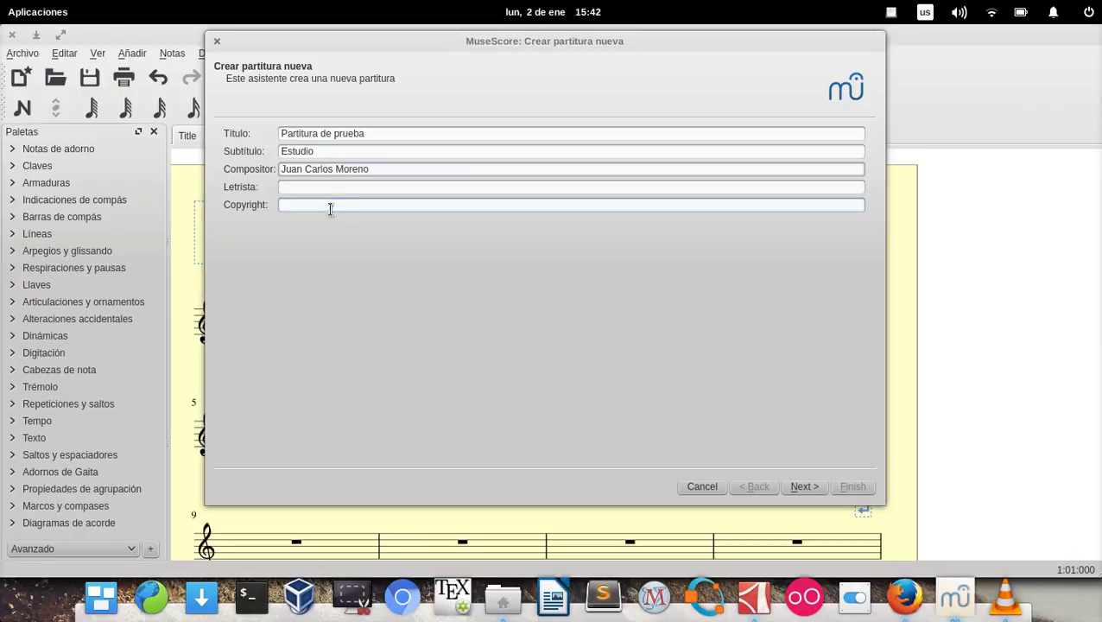
{"action": "left_click", "coordinate": [328, 205]}
{"action": "left_click", "coordinate": [309, 188]}
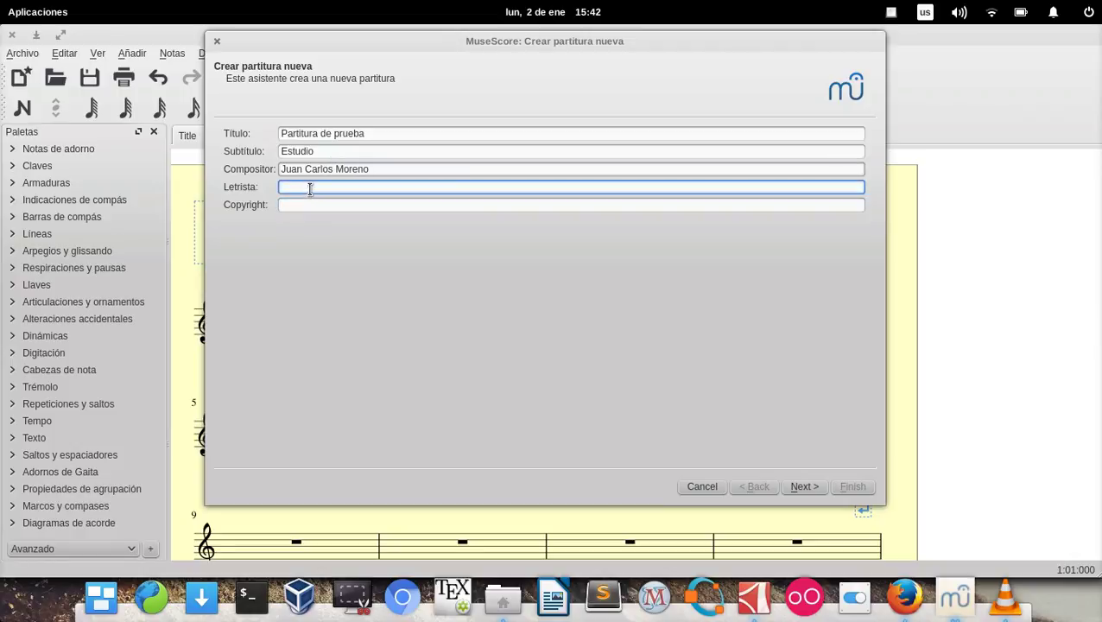
{"action": "type", "text": "Juan Carlos M"}
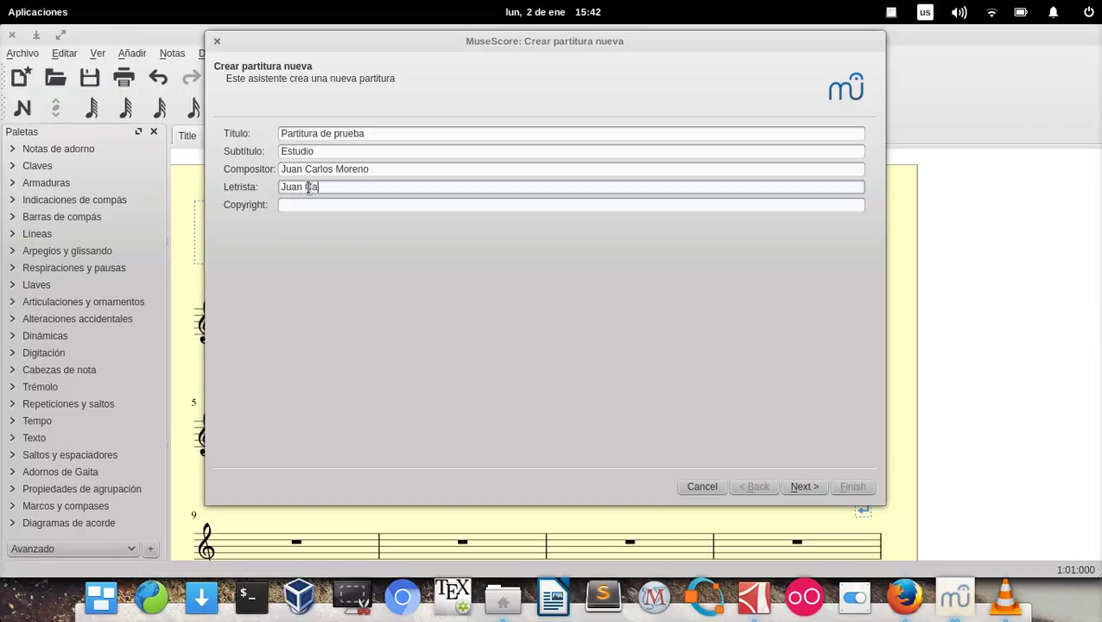
{"action": "type", "text": "o"}
Fill in the copyright with 2017, a comma and the author's full name, and proceed to the template selection
{"action": "left_click", "coordinate": [307, 206]}
{"action": "type", "text": "201"}
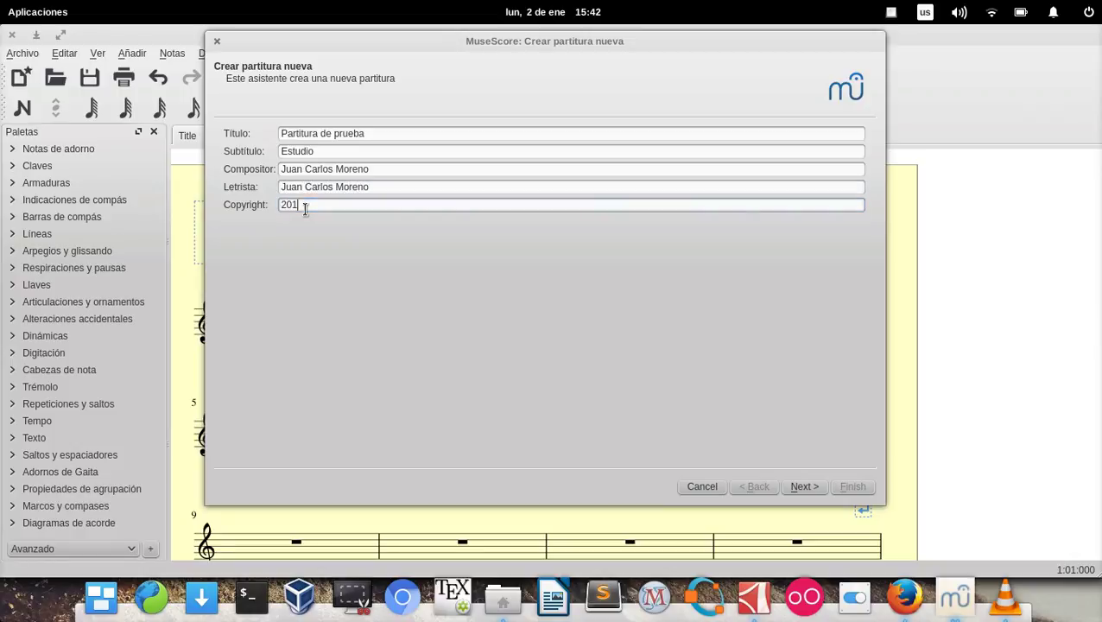
{"action": "type", "text": "7, Juan Carlos Moreno"}
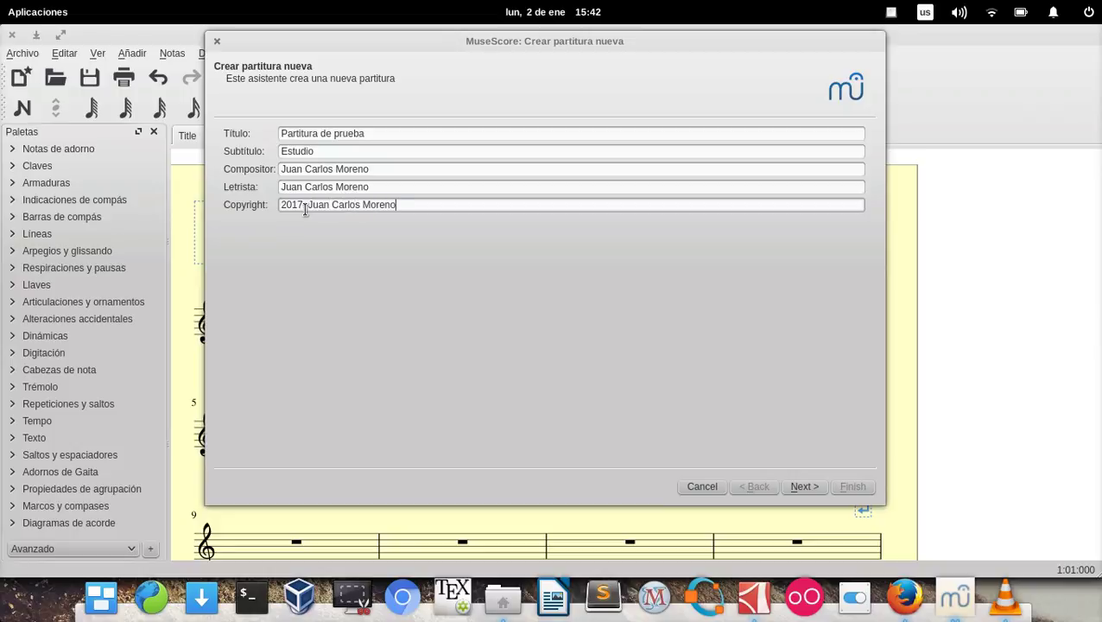
{"action": "left_click", "coordinate": [304, 206]}
{"action": "type", "text": ","}
{"action": "left_click", "coordinate": [805, 487]}
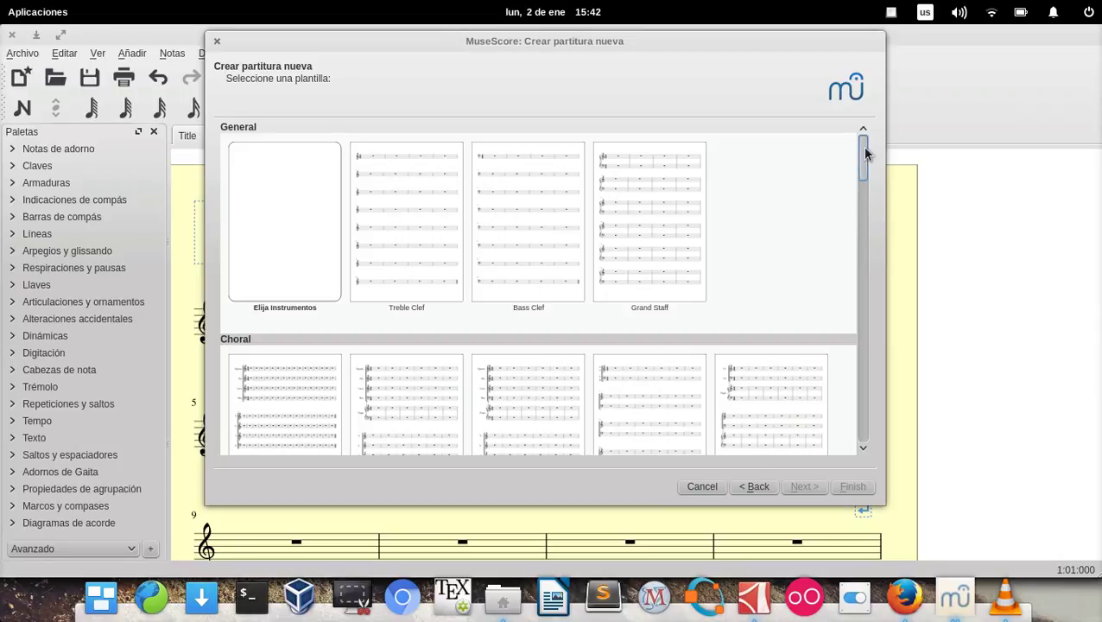
Look through the available score templates, from General and Choral to Band and Orchestral
{"action": "left_click_drag", "start_coordinate": [863, 166], "coordinate": [880, 126]}
{"action": "scroll", "coordinate": [404, 405], "scroll_direction": "down", "scroll_amount": 1}
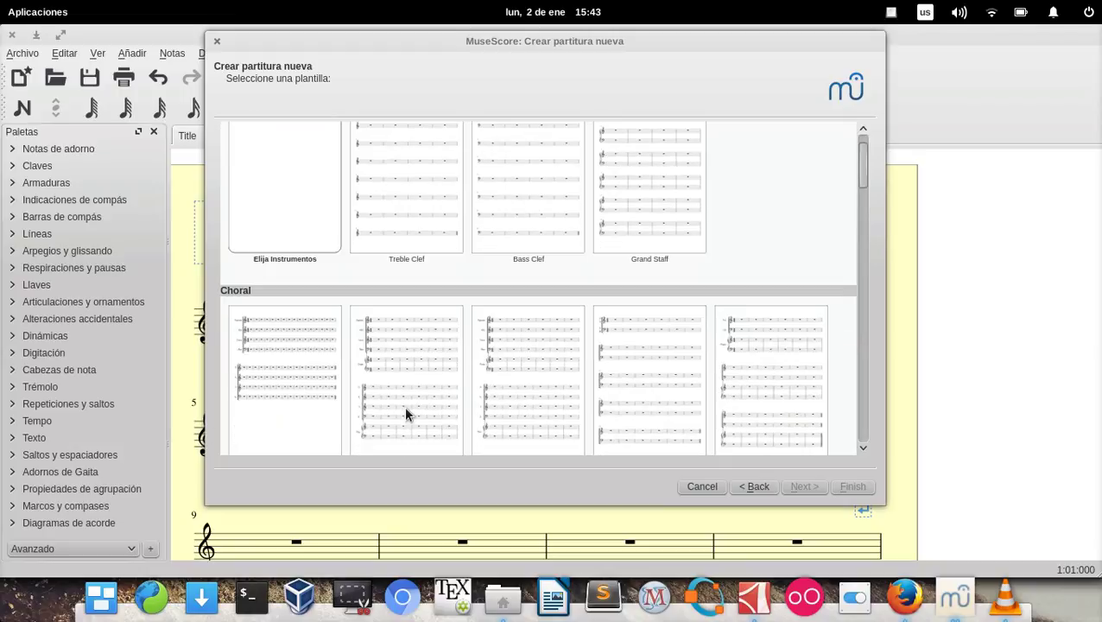
{"action": "scroll", "coordinate": [408, 397], "scroll_direction": "down", "scroll_amount": 2}
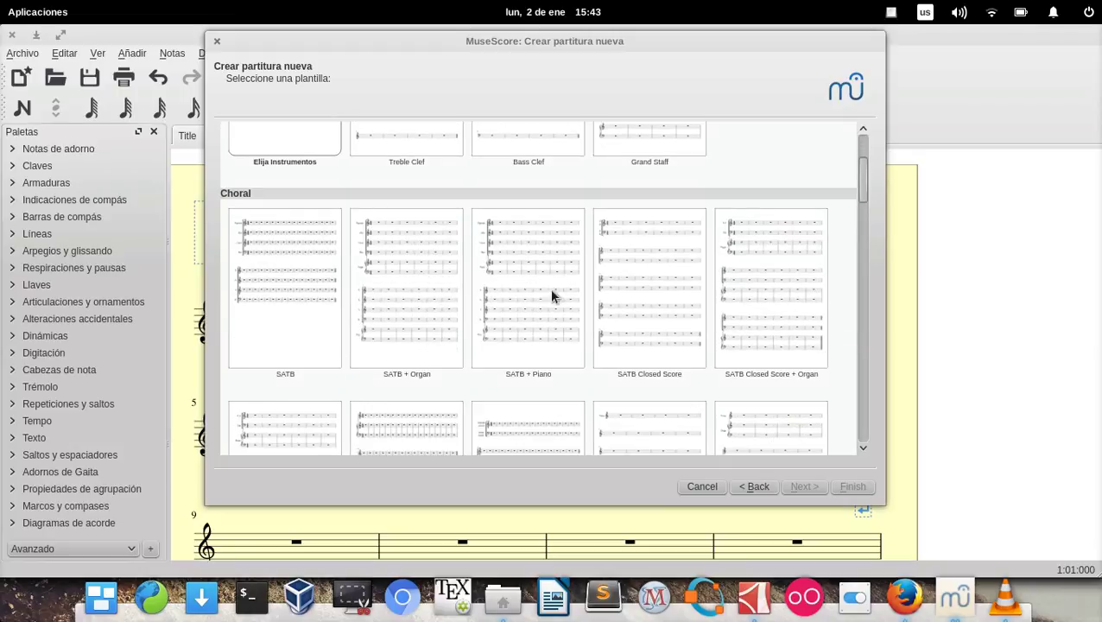
{"action": "scroll", "coordinate": [807, 312], "scroll_direction": "down", "scroll_amount": 2}
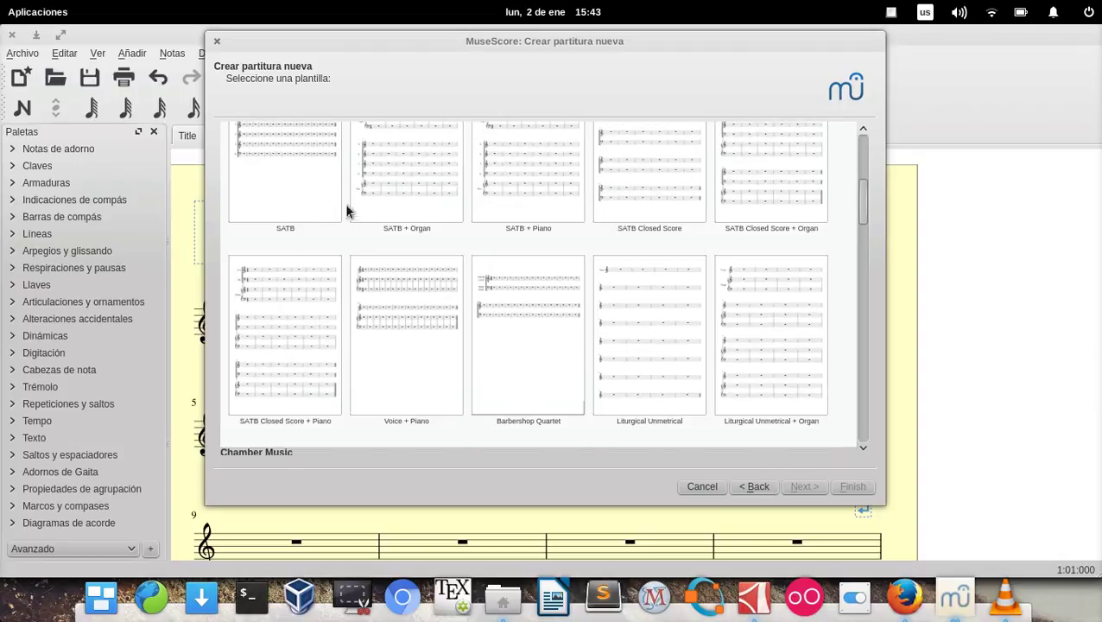
{"action": "scroll", "coordinate": [346, 259], "scroll_direction": "down", "scroll_amount": 2}
{"action": "scroll", "coordinate": [415, 315], "scroll_direction": "down", "scroll_amount": 2}
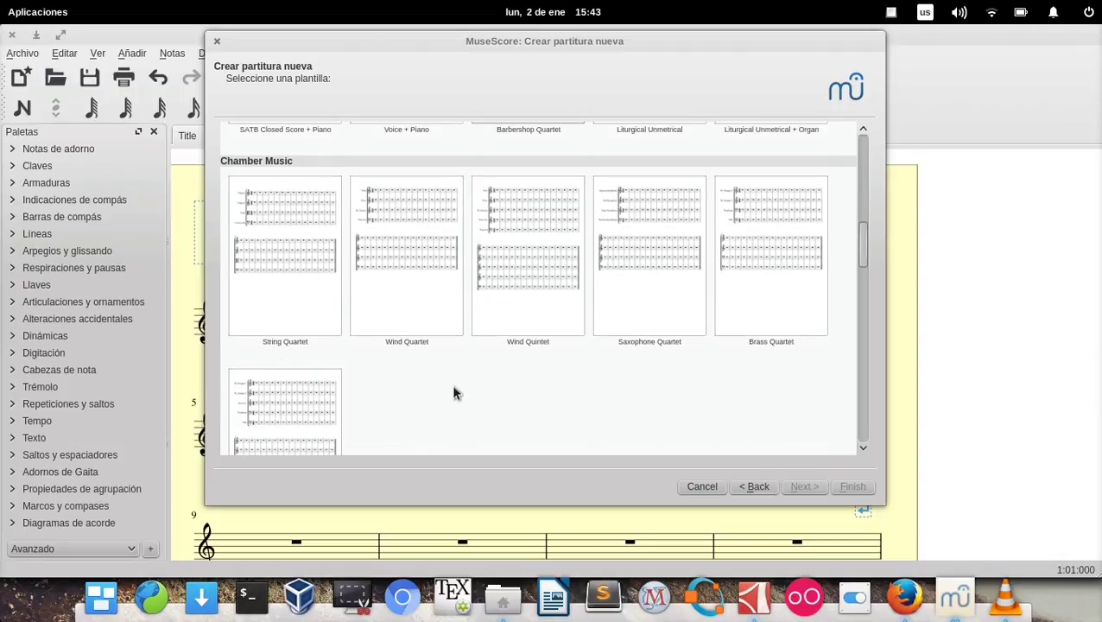
{"action": "scroll", "coordinate": [399, 336], "scroll_direction": "down", "scroll_amount": 8}
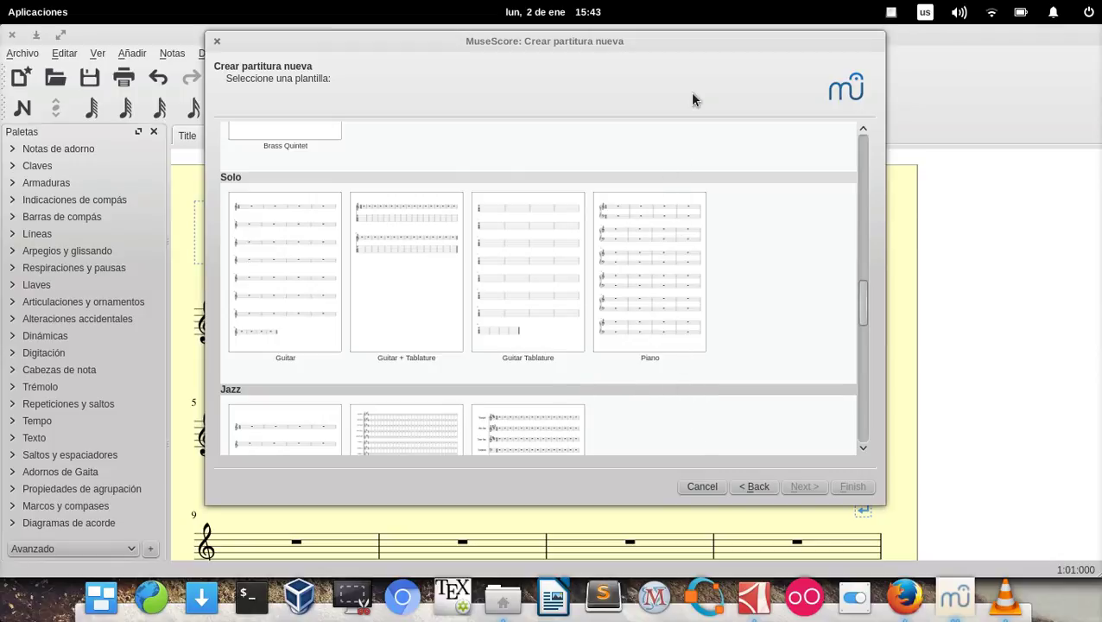
{"action": "scroll", "coordinate": [807, 345], "scroll_direction": "down", "scroll_amount": 1}
{"action": "scroll", "coordinate": [822, 339], "scroll_direction": "down", "scroll_amount": 5}
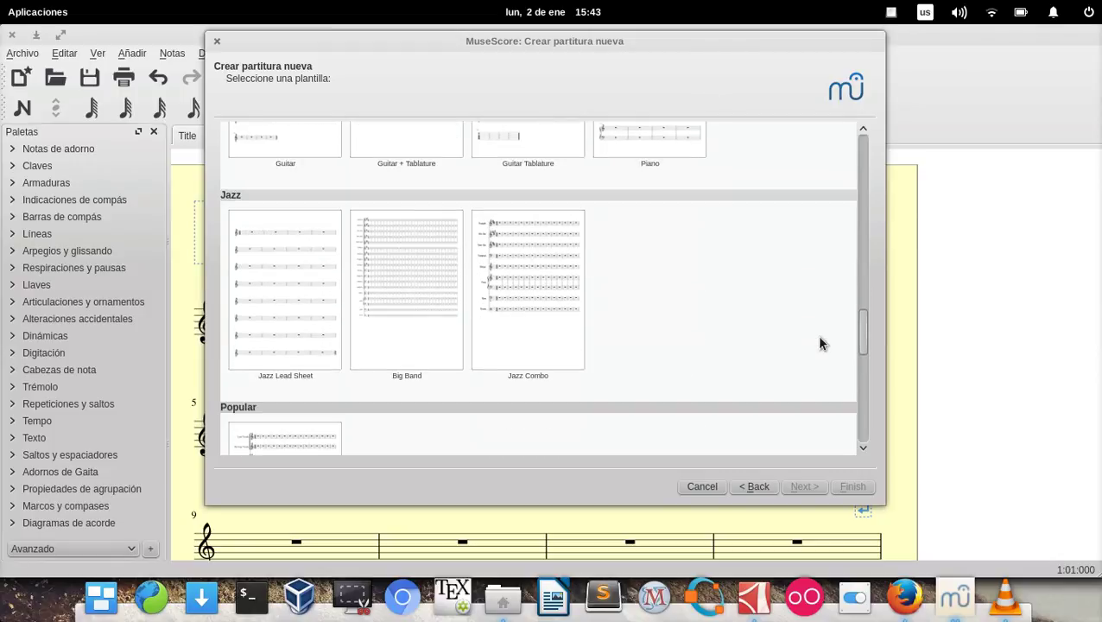
{"action": "scroll", "coordinate": [820, 340], "scroll_direction": "up", "scroll_amount": 2}
{"action": "scroll", "coordinate": [820, 343], "scroll_direction": "down", "scroll_amount": 3}
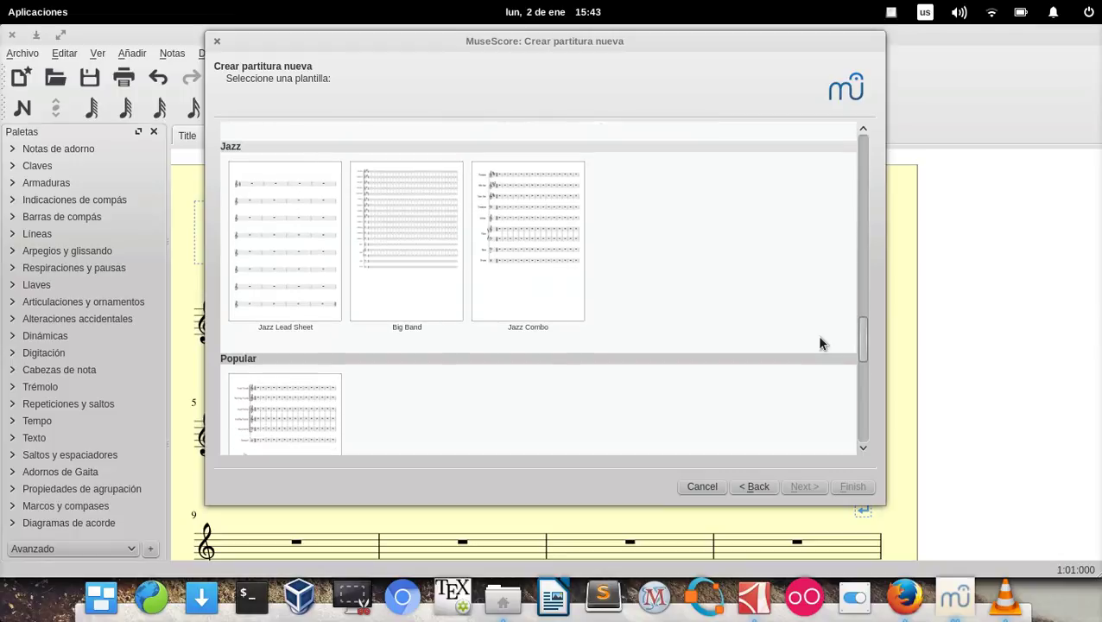
{"action": "scroll", "coordinate": [821, 344], "scroll_direction": "up", "scroll_amount": 5}
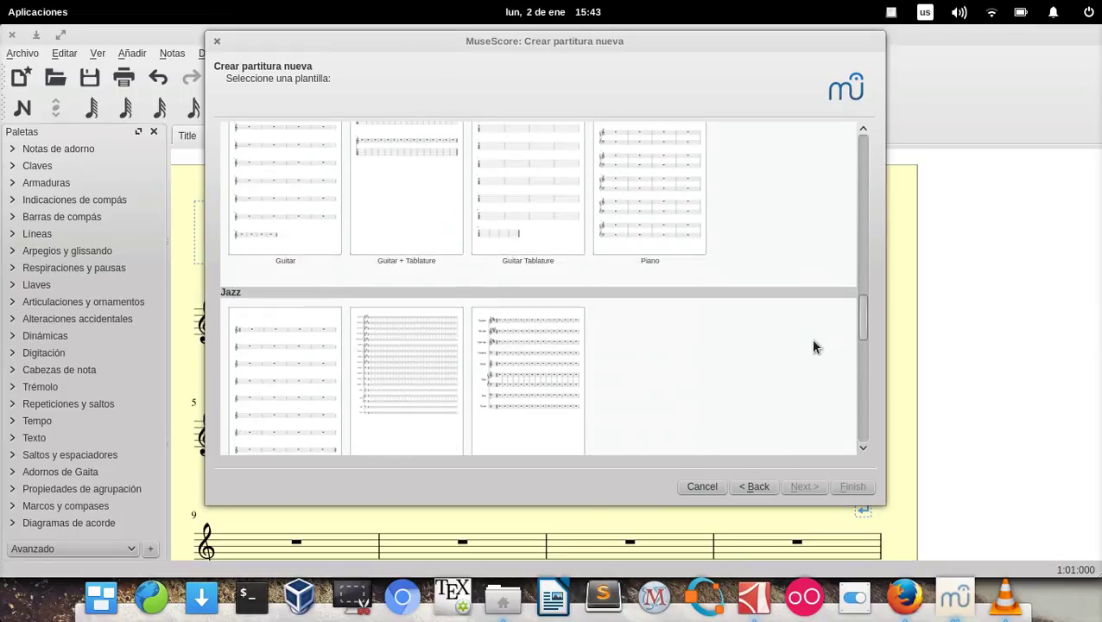
{"action": "scroll", "coordinate": [816, 346], "scroll_direction": "down", "scroll_amount": 8}
{"action": "scroll", "coordinate": [816, 346], "scroll_direction": "up", "scroll_amount": 4}
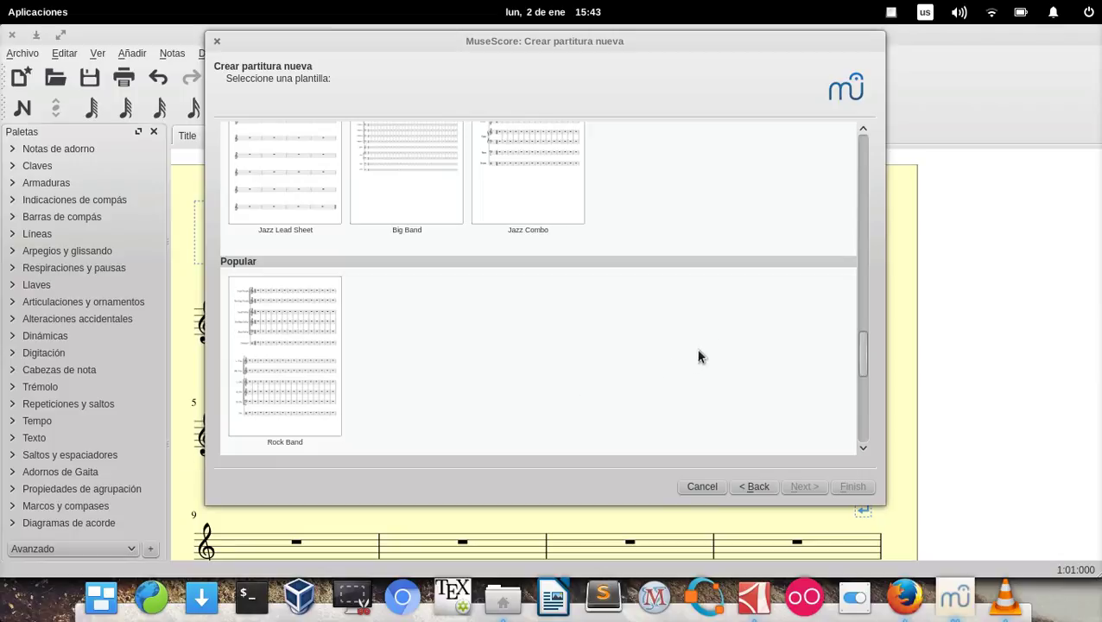
{"action": "scroll", "coordinate": [796, 313], "scroll_direction": "down", "scroll_amount": 4}
{"action": "scroll", "coordinate": [804, 312], "scroll_direction": "down", "scroll_amount": 2}
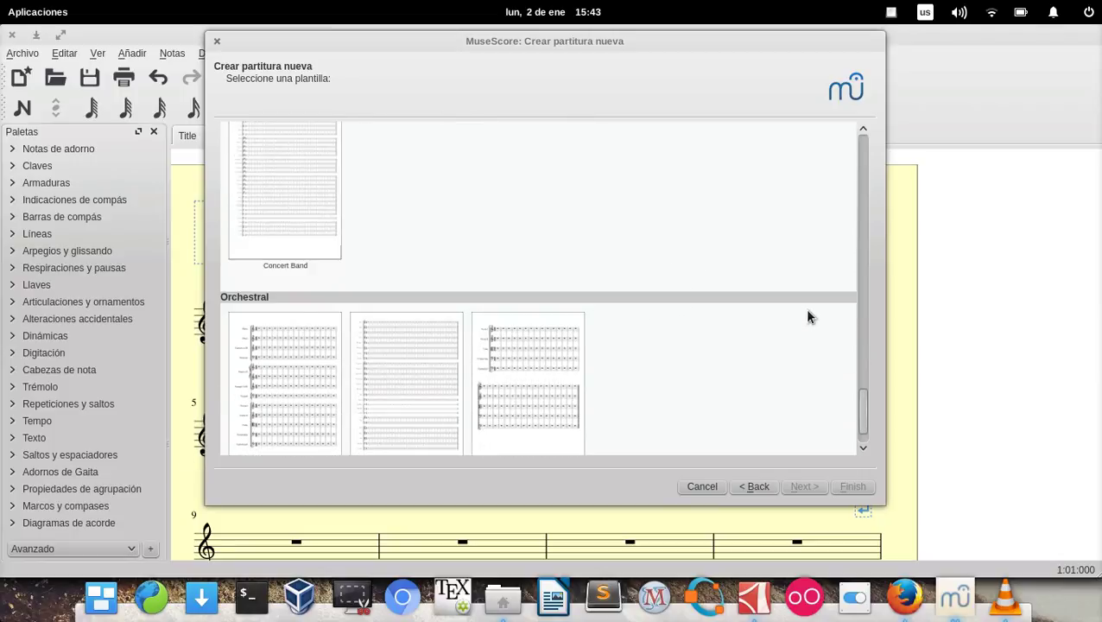
{"action": "scroll", "coordinate": [804, 312], "scroll_direction": "up", "scroll_amount": 4}
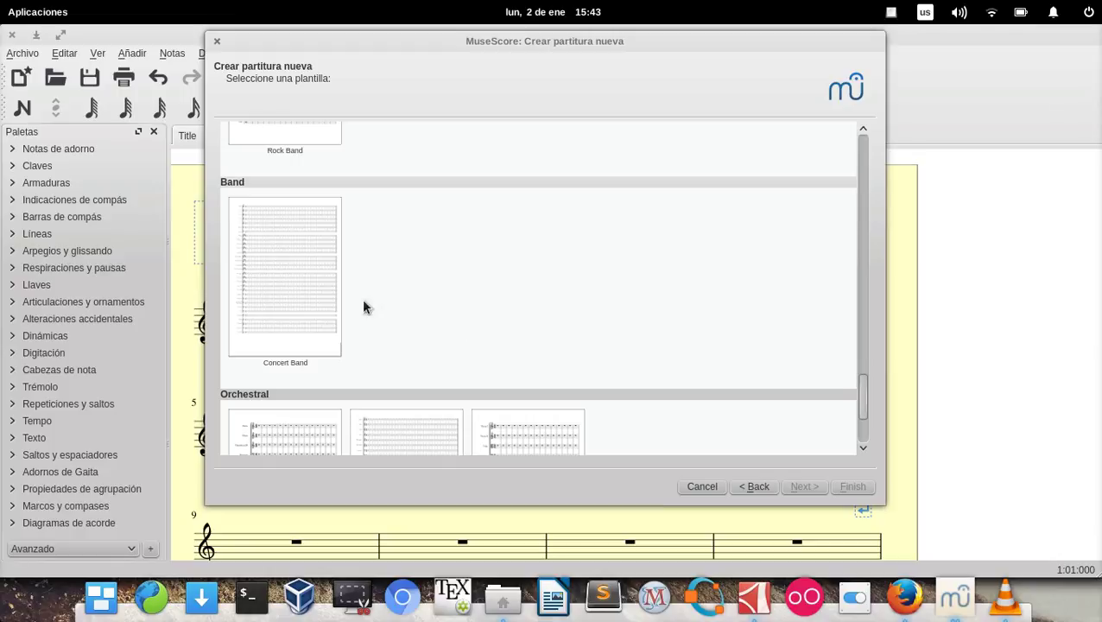
{"action": "scroll", "coordinate": [712, 298], "scroll_direction": "down", "scroll_amount": 3}
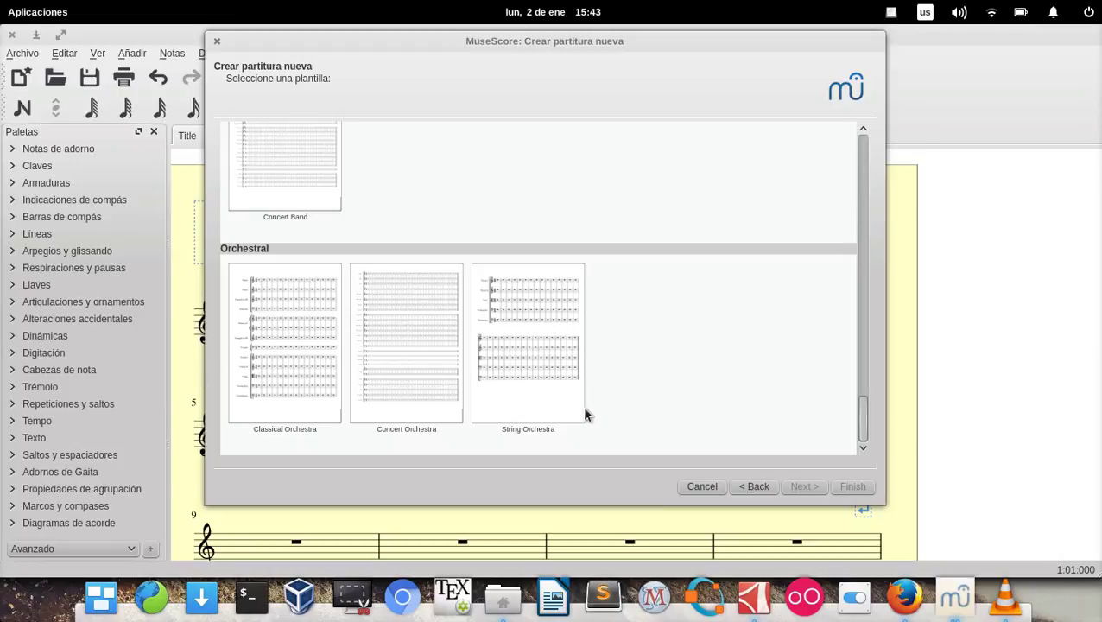
Choose the solo Piano template and the G major / E minor key signature with no tempo, and proceed to the time signature settings
{"action": "left_click_drag", "start_coordinate": [863, 432], "coordinate": [855, 305]}
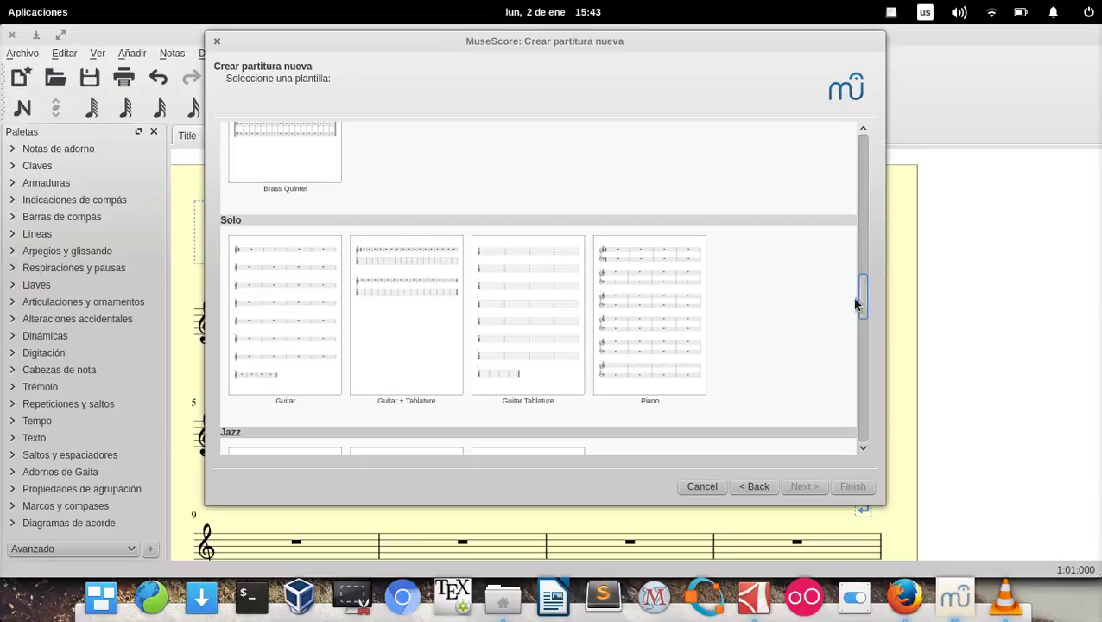
{"action": "double_click", "coordinate": [633, 304]}
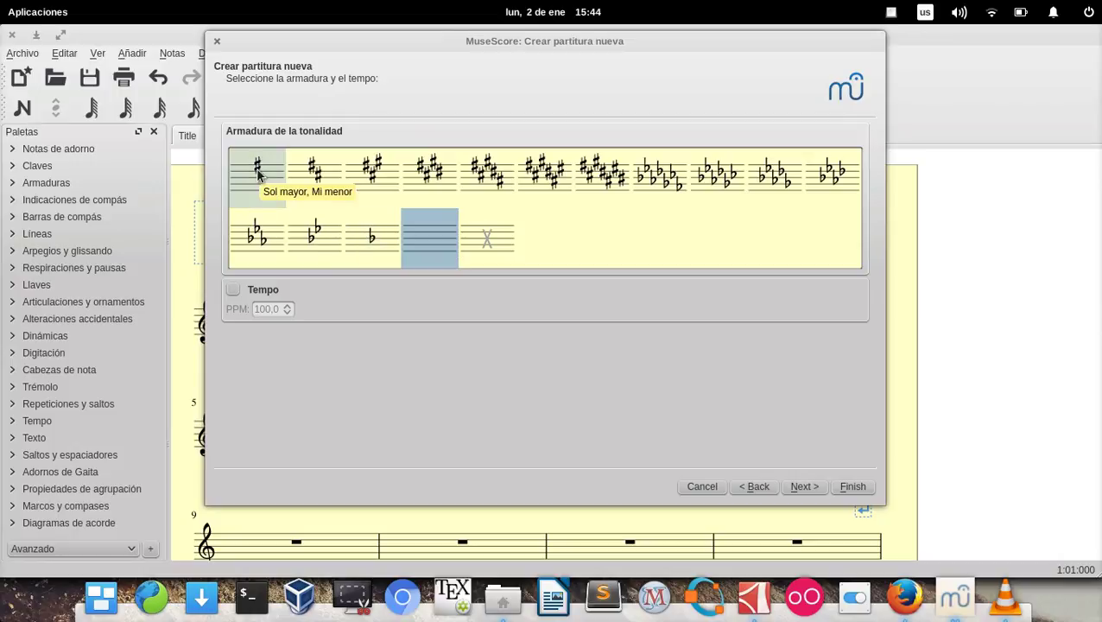
{"action": "left_click", "coordinate": [233, 291]}
{"action": "left_click", "coordinate": [233, 291]}
{"action": "left_click", "coordinate": [244, 193]}
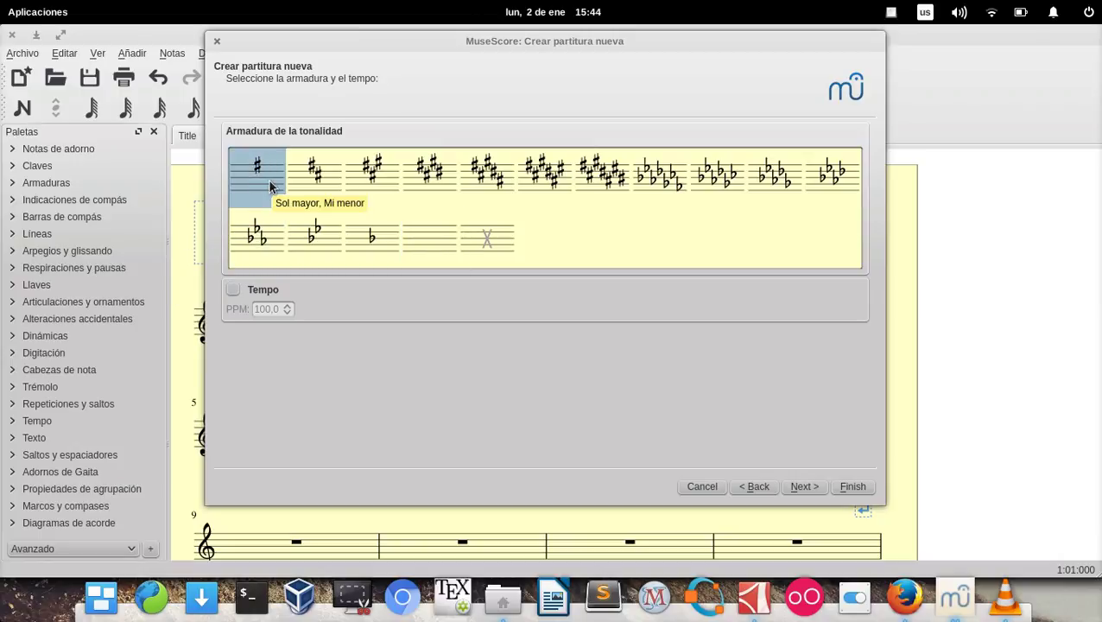
{"action": "left_click", "coordinate": [801, 487]}
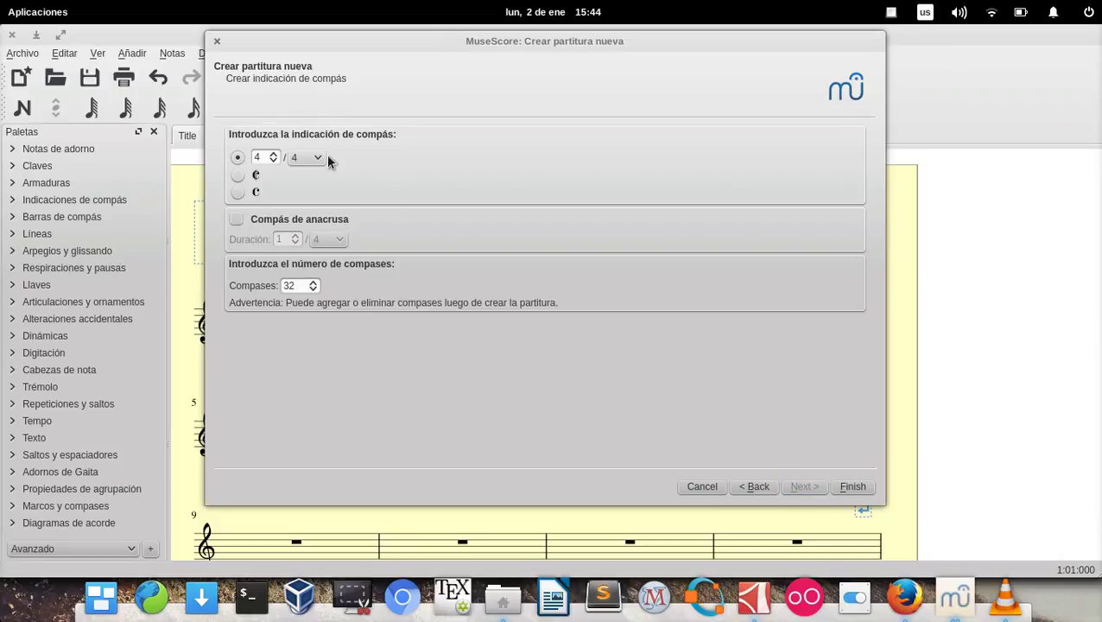
Set the new score's time signature to 3/4
{"action": "left_click", "coordinate": [264, 159]}
{"action": "key", "text": "BackSpace"}
{"action": "type", "text": "3"}
Set the number of measures to 4 and finish creating the score
{"action": "left_click", "coordinate": [298, 285]}
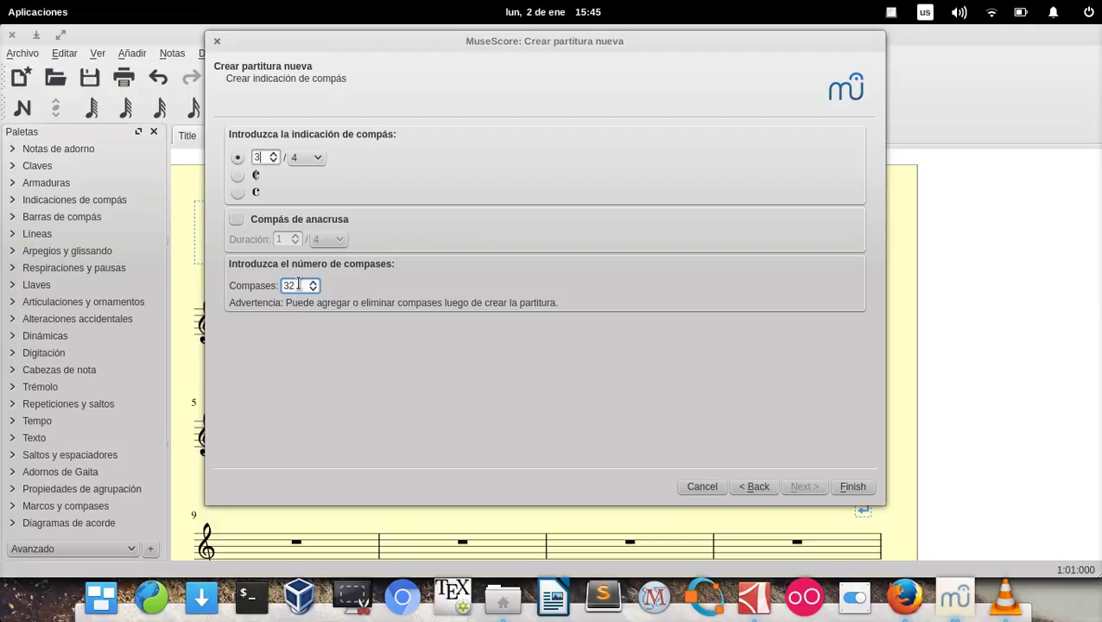
{"action": "double_click", "coordinate": [298, 285]}
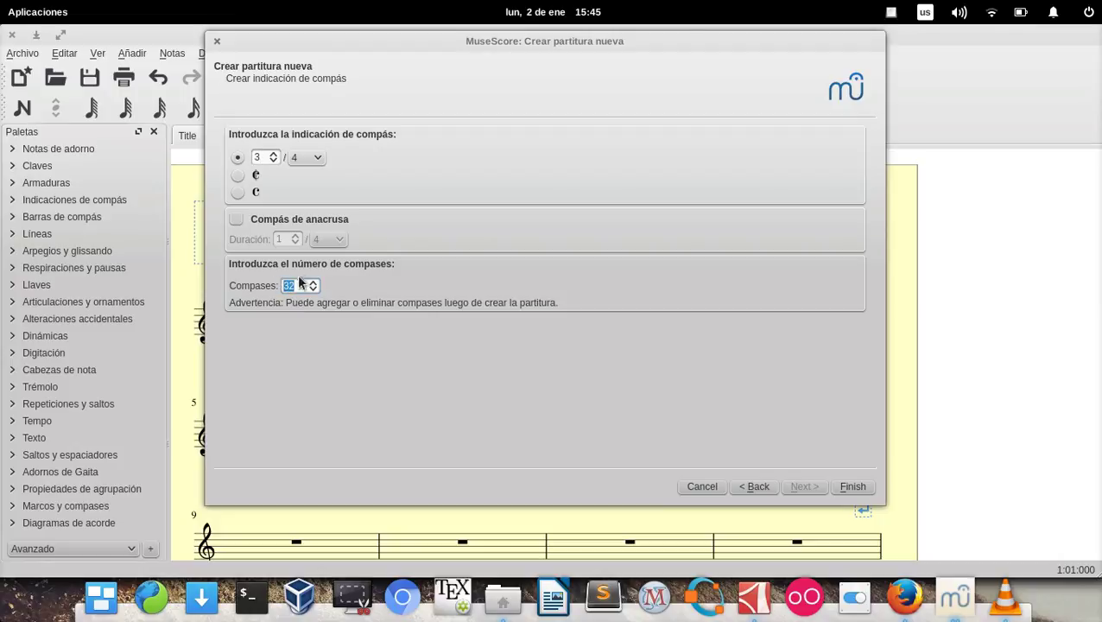
{"action": "key", "text": "BackSpace"}
{"action": "type", "text": "4"}
{"action": "left_click", "coordinate": [850, 487]}
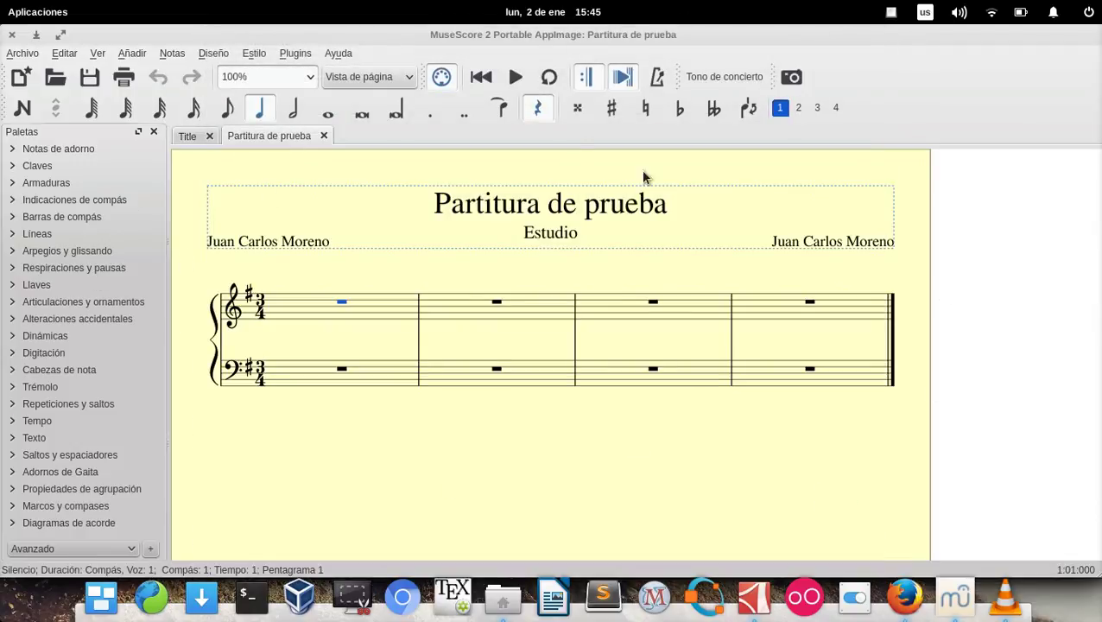
Inspect the new score's title, subtitle, composer and lyricist texts and the vertical frame that contains them
{"action": "left_click", "coordinate": [463, 211]}
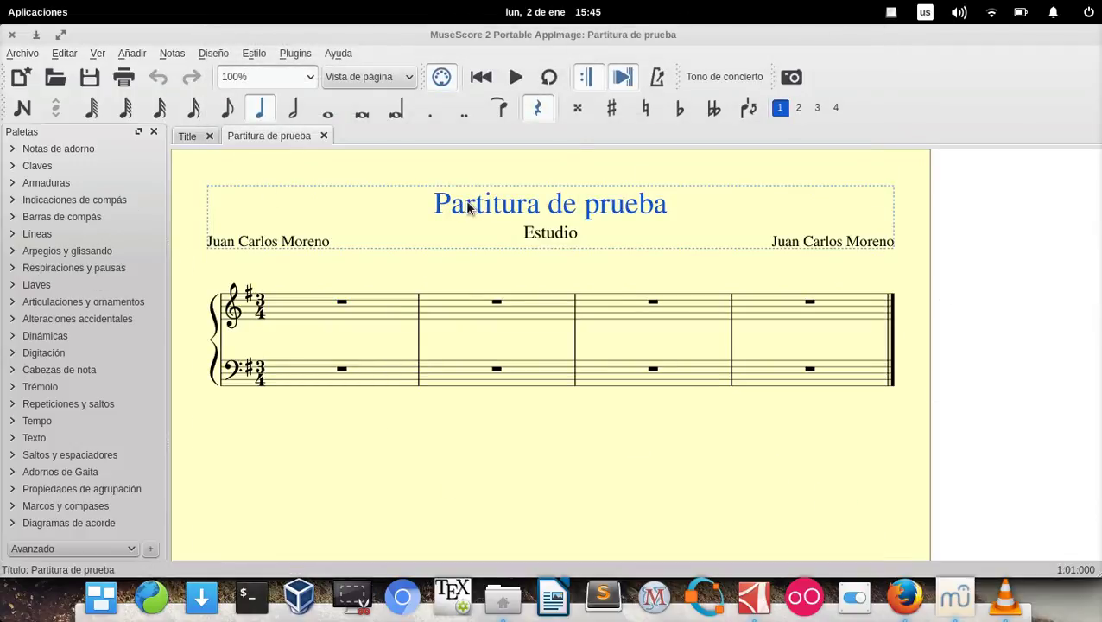
{"action": "left_click", "coordinate": [557, 241]}
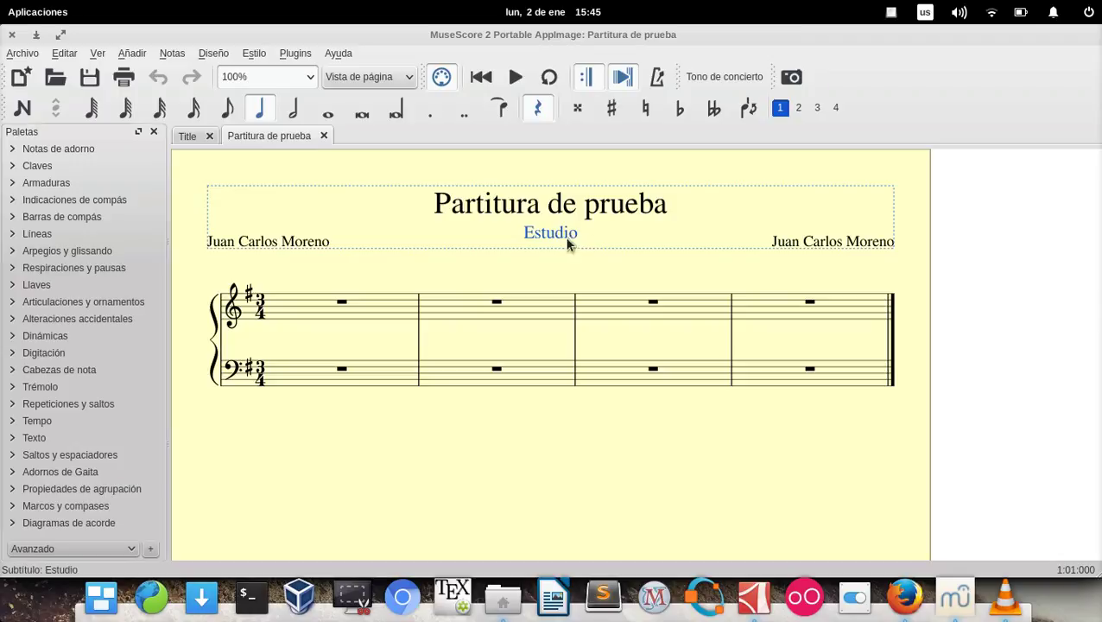
{"action": "left_click", "coordinate": [834, 245]}
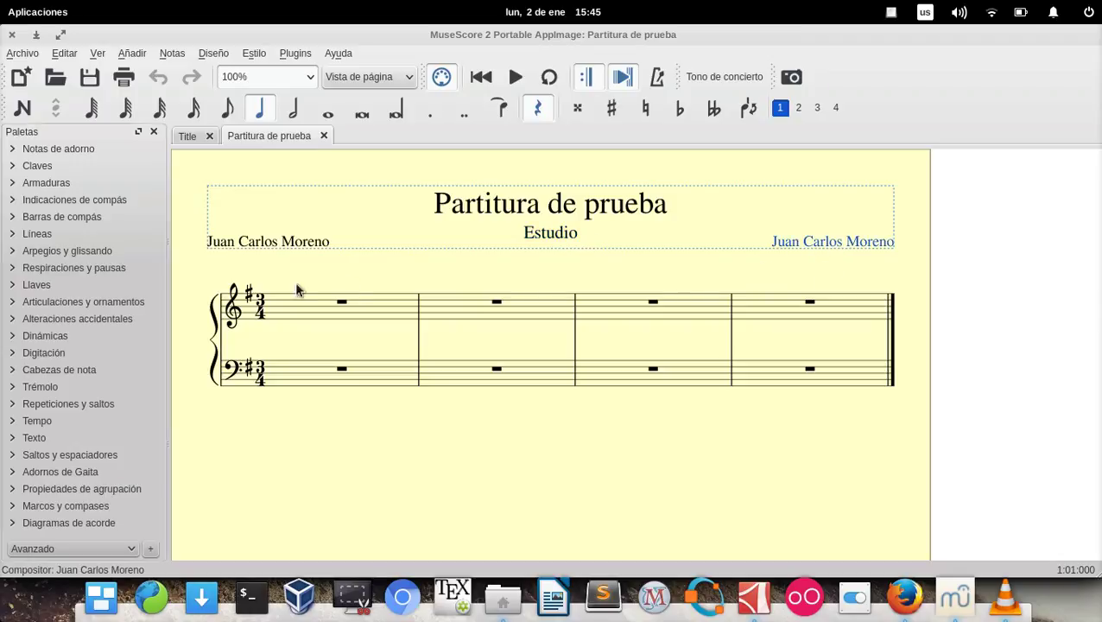
{"action": "left_click", "coordinate": [244, 246]}
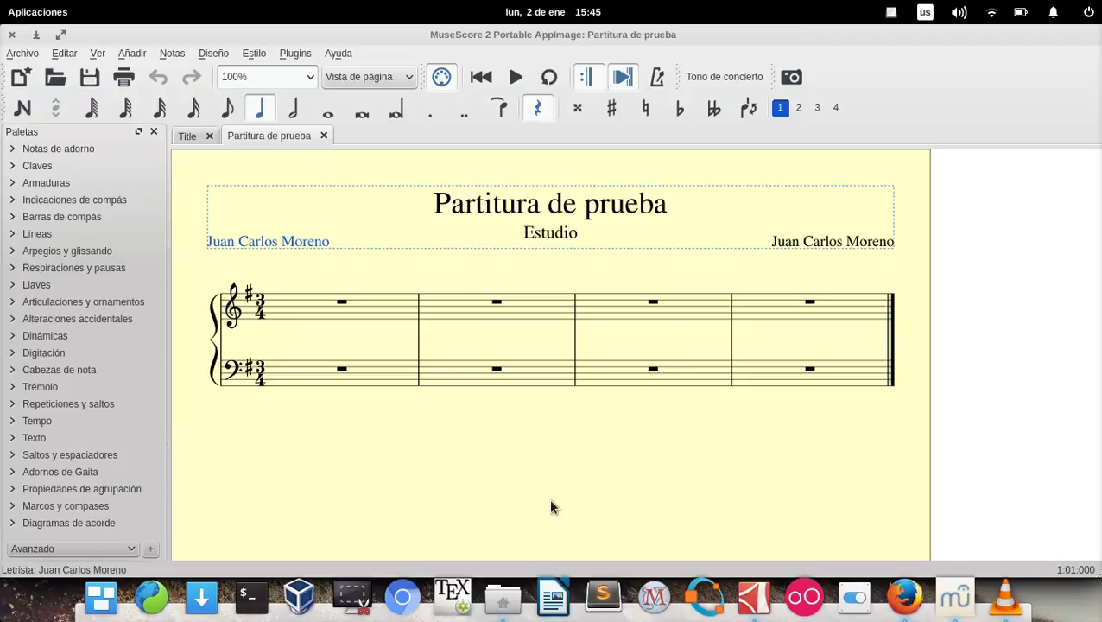
{"action": "left_click", "coordinate": [299, 218]}
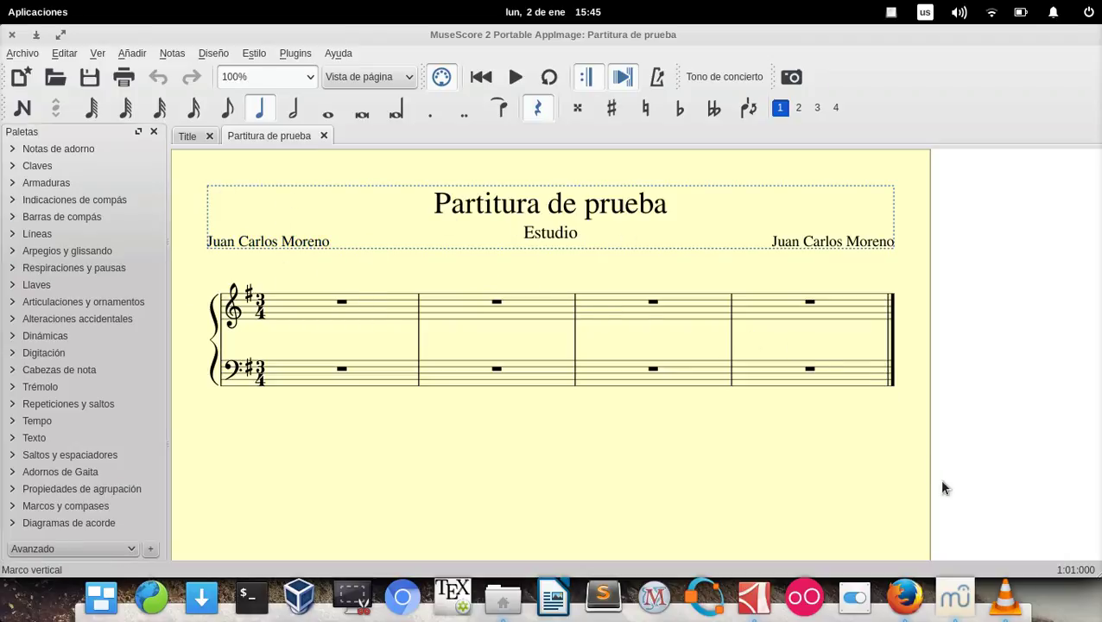
{"action": "scroll", "coordinate": [908, 412], "scroll_direction": "up", "scroll_amount": 1}
{"action": "scroll", "coordinate": [906, 409], "scroll_direction": "down", "scroll_amount": 3}
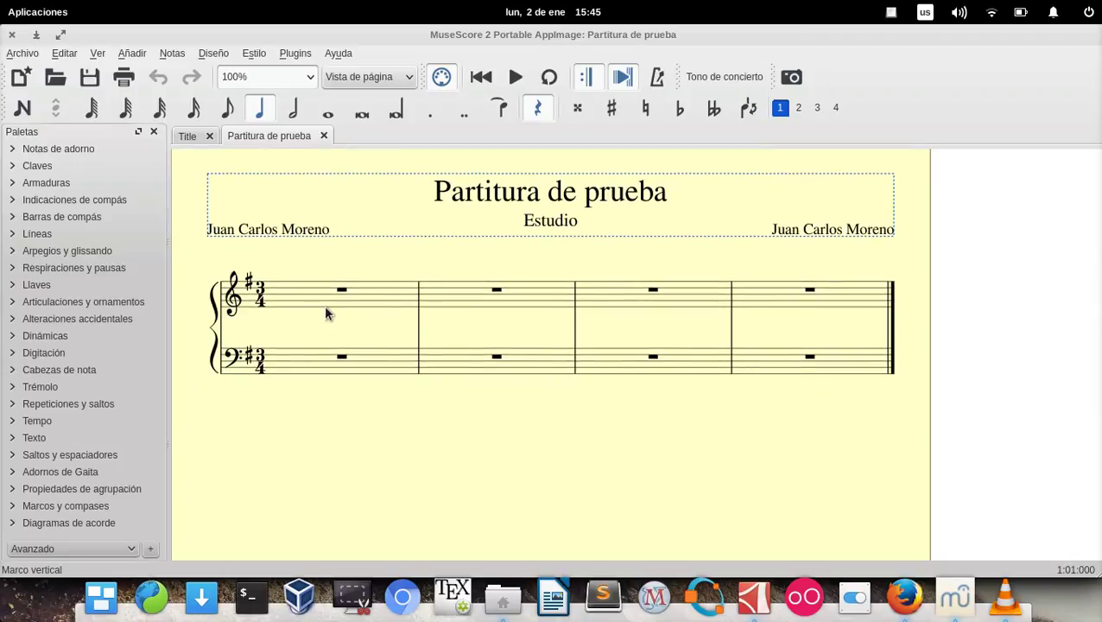
View the practice score "Title" for comparison, return to "Partitura de prueba" and clear the selection
{"action": "left_click", "coordinate": [187, 136]}
{"action": "scroll", "coordinate": [799, 505], "scroll_direction": "down", "scroll_amount": 1}
{"action": "scroll", "coordinate": [792, 499], "scroll_direction": "down", "scroll_amount": 4}
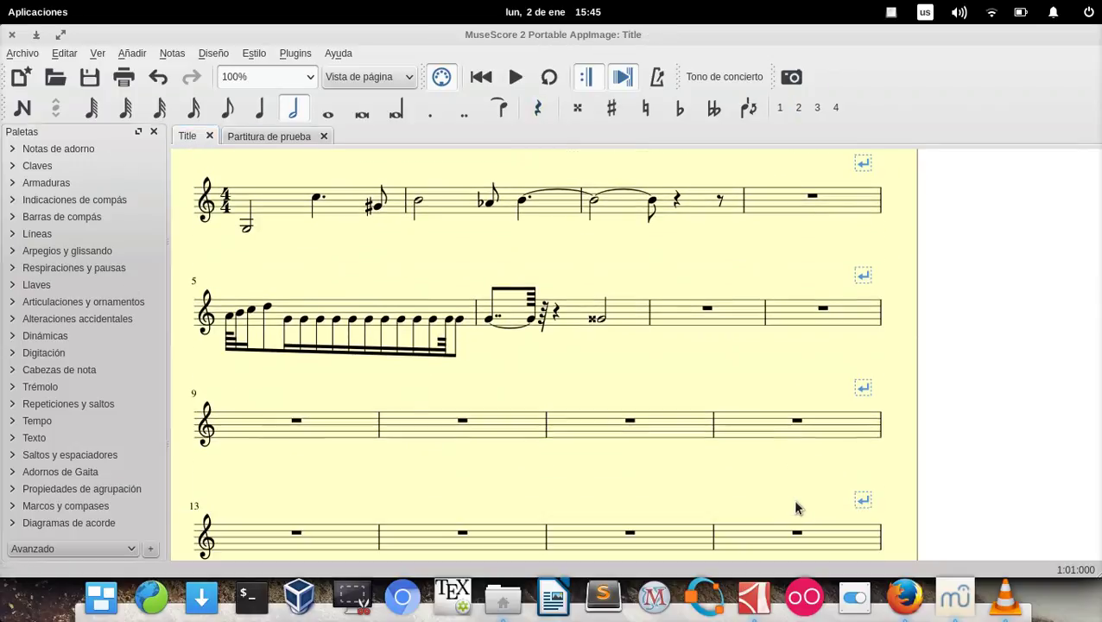
{"action": "scroll", "coordinate": [791, 492], "scroll_direction": "up", "scroll_amount": 6}
{"action": "left_click", "coordinate": [259, 137]}
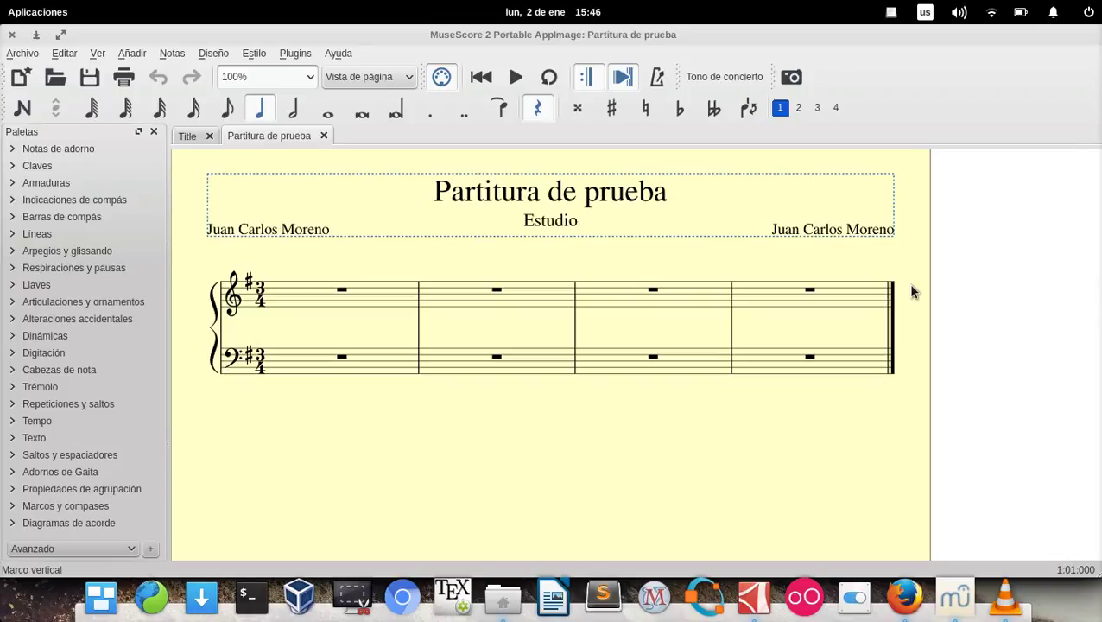
{"action": "scroll", "coordinate": [913, 291], "scroll_direction": "up", "scroll_amount": 1}
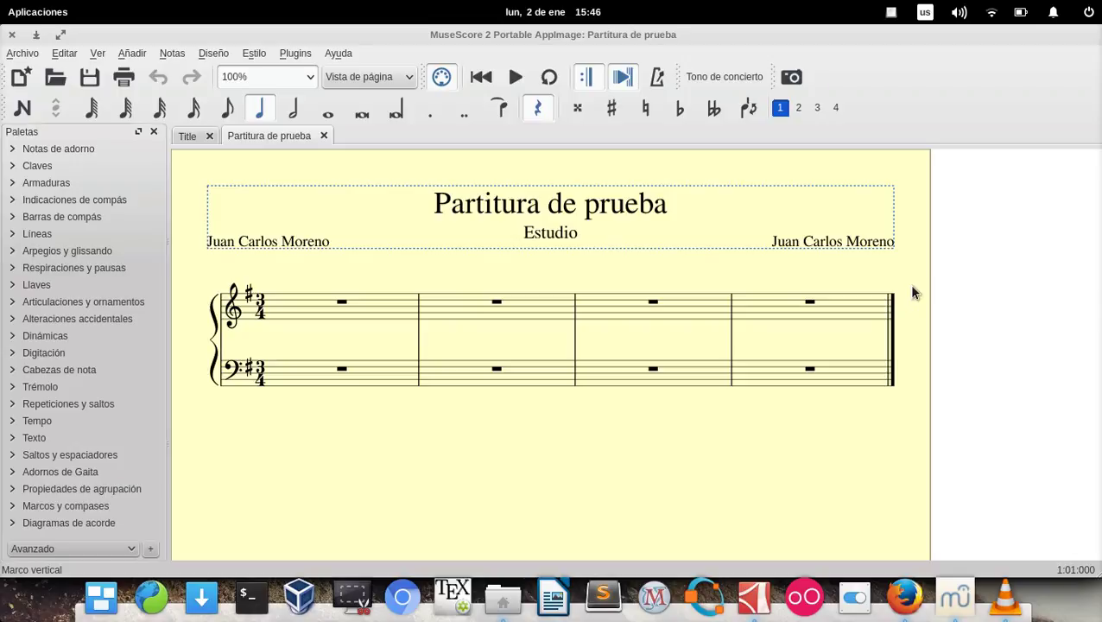
{"action": "key", "text": "Escape"}
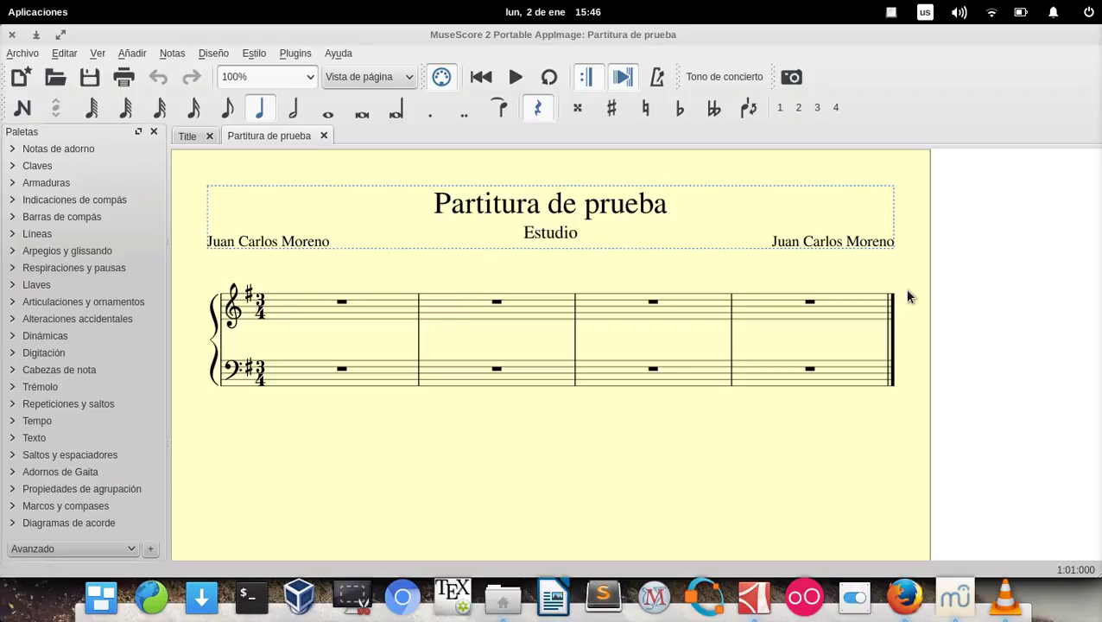